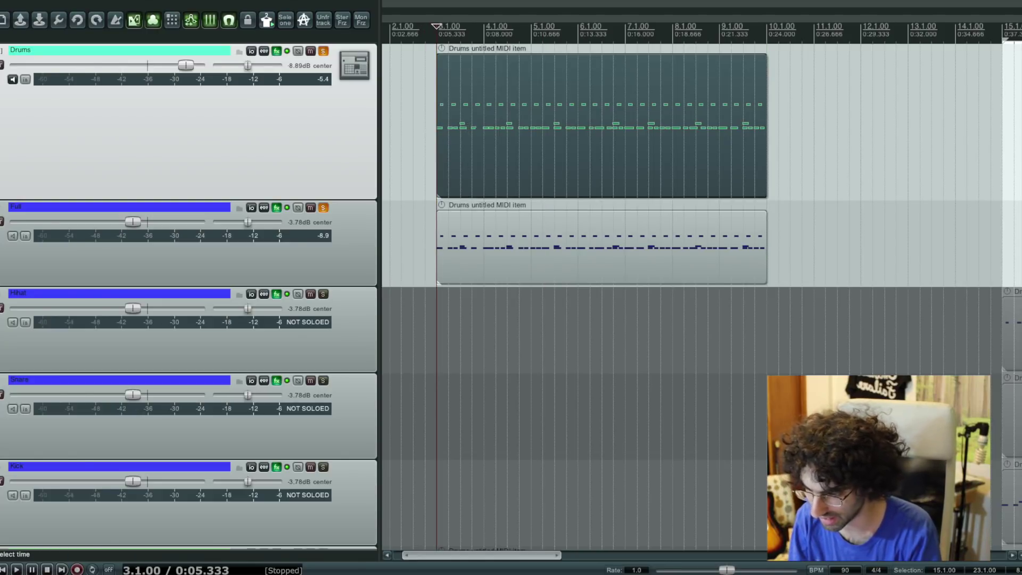
- Unsolo the Full track and play the Drums track without it from measure 3
click(323, 208)
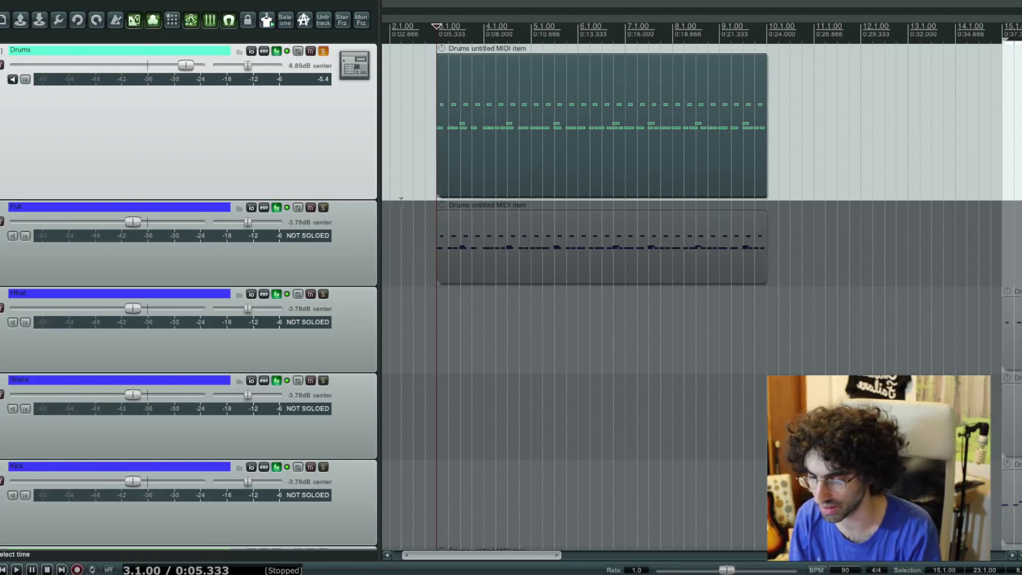
key(space)
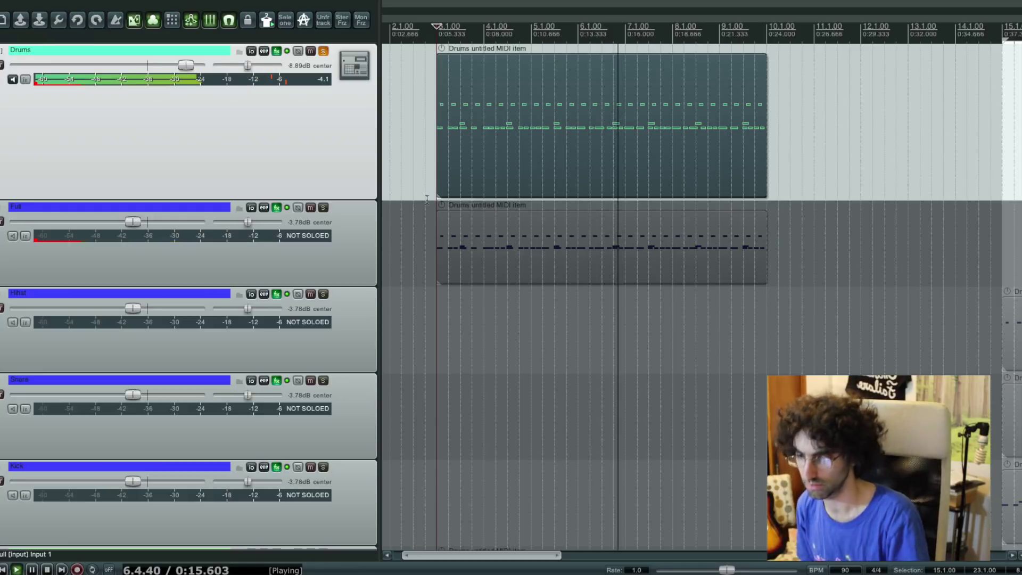
key(space)
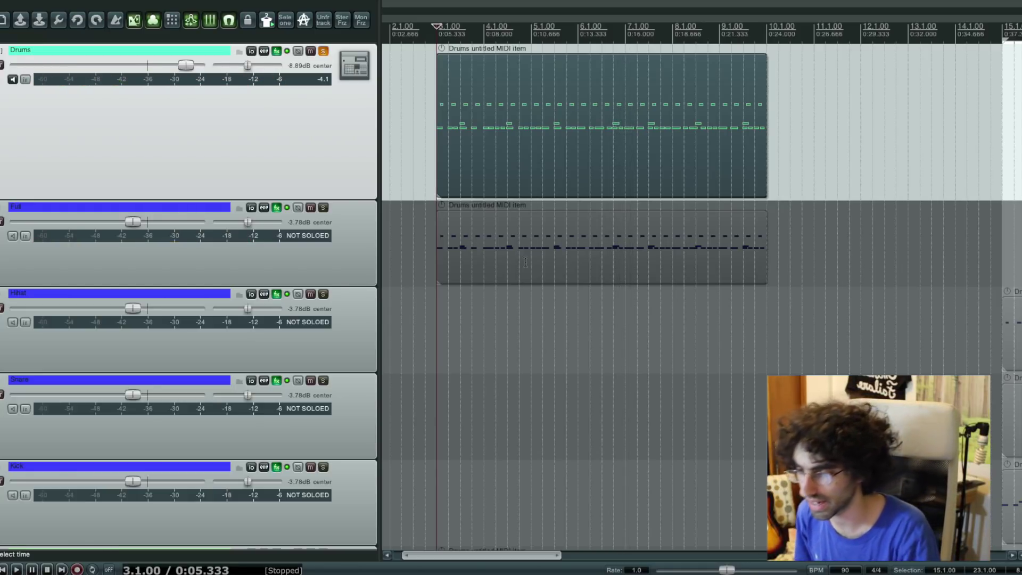
- Solo the Full track again alongside Drums and select its MIDI item
click(334, 208)
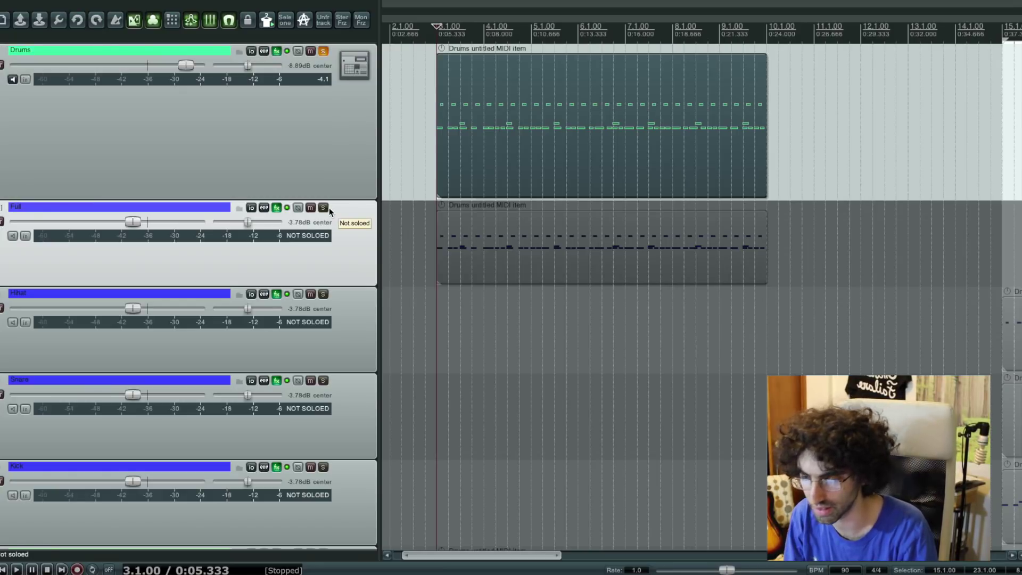
click(324, 208)
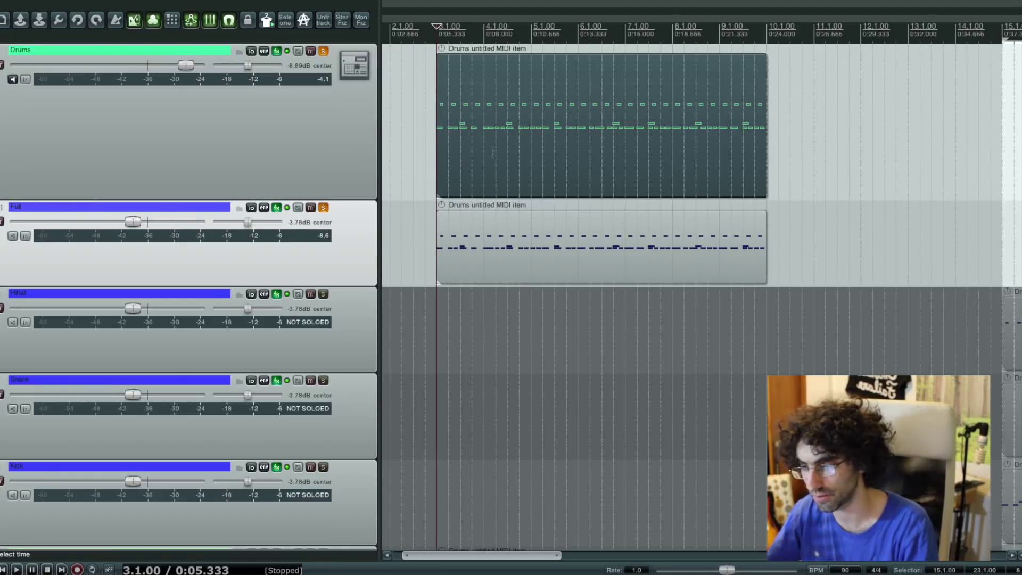
click(500, 119)
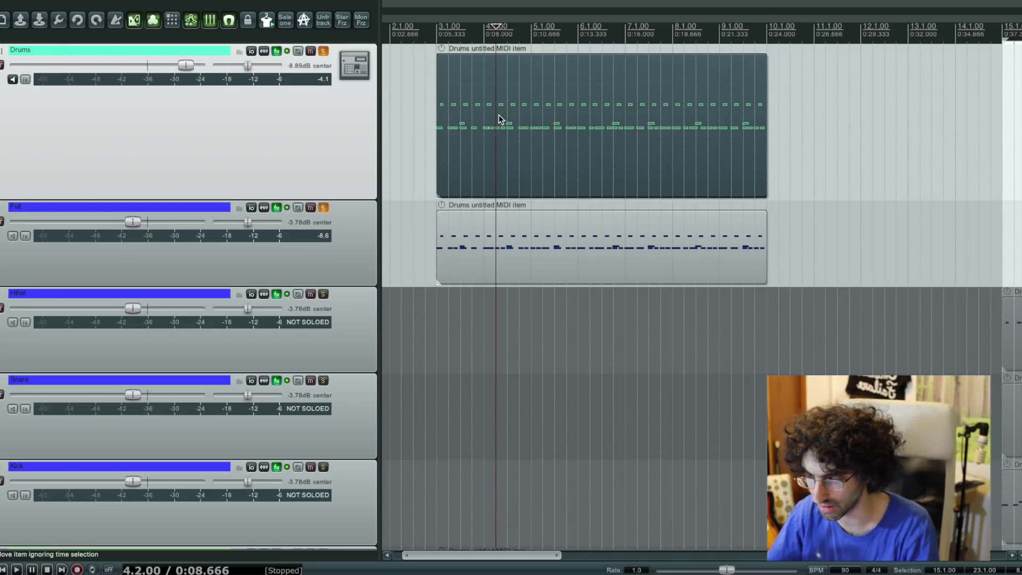
click(450, 118)
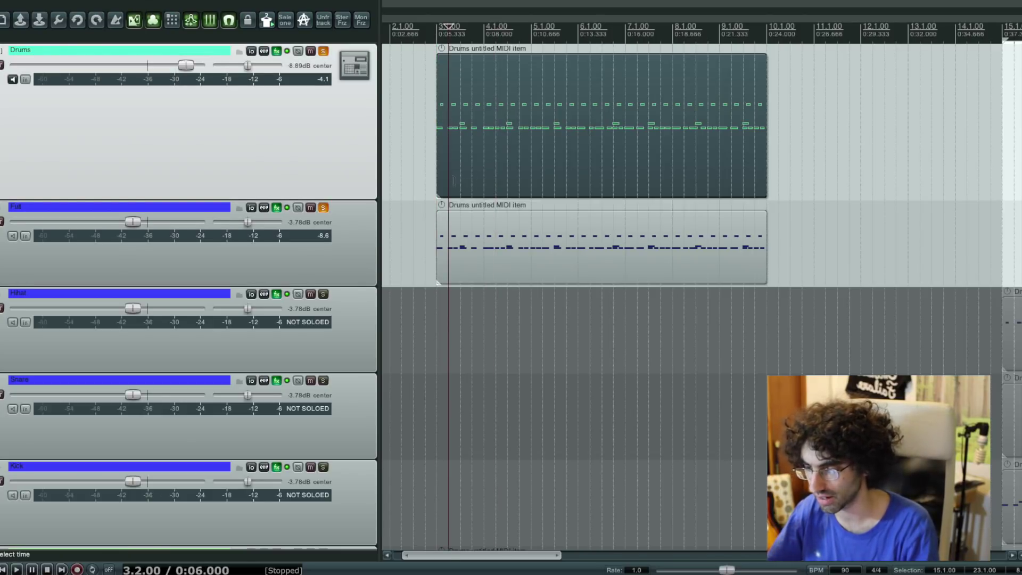
click(447, 238)
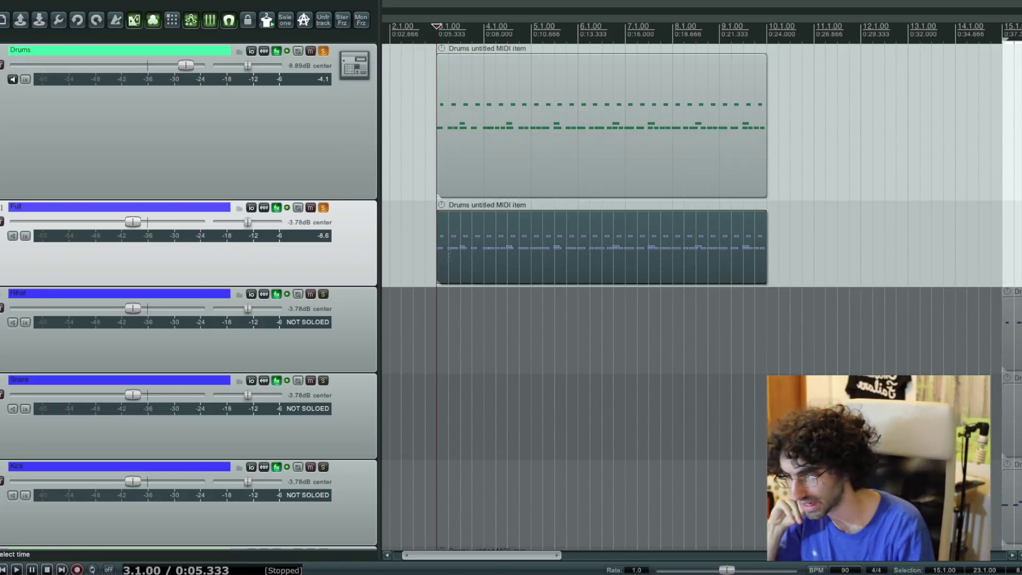
- Open the Drums track's MIDI item and audition its C2, C#2 and F#2 notes, closing the editor when done
click(460, 149)
double_click(460, 149)
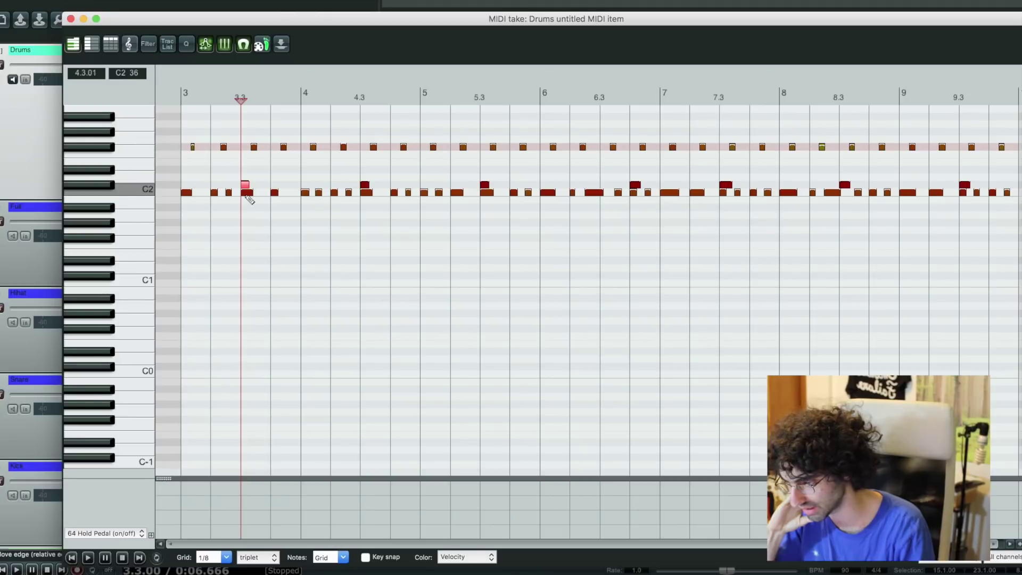
click(187, 193)
click(244, 183)
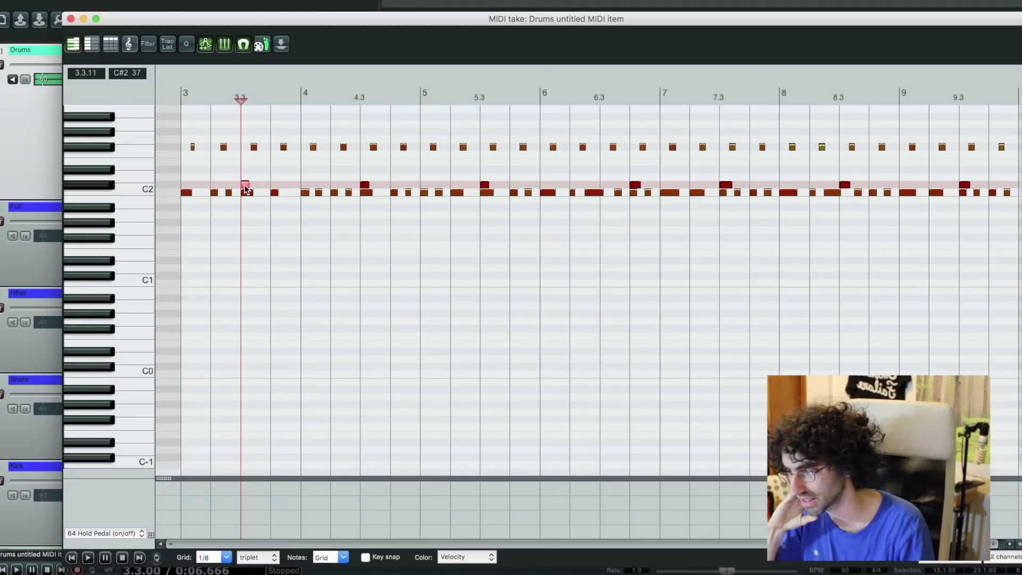
click(192, 148)
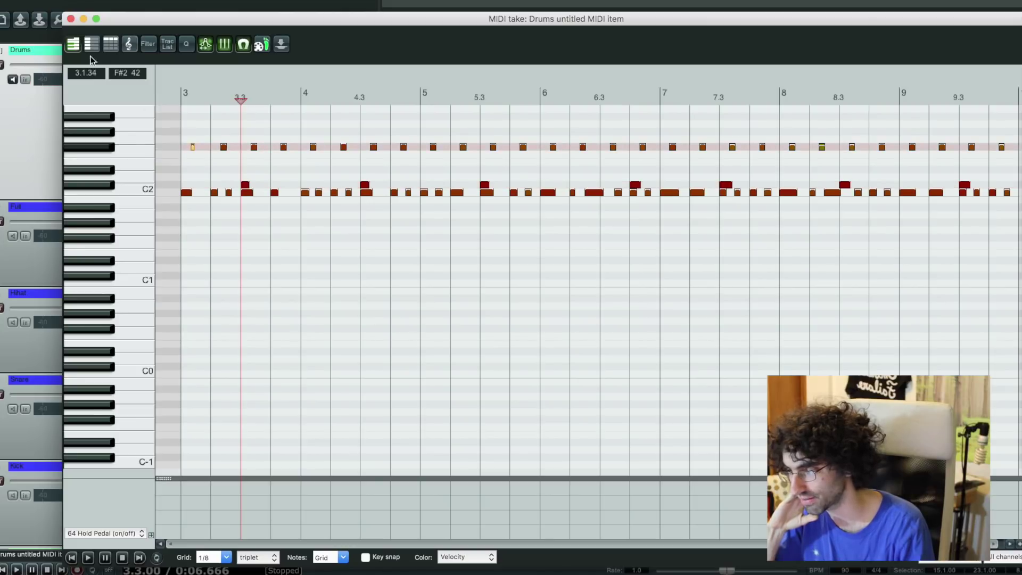
click(70, 19)
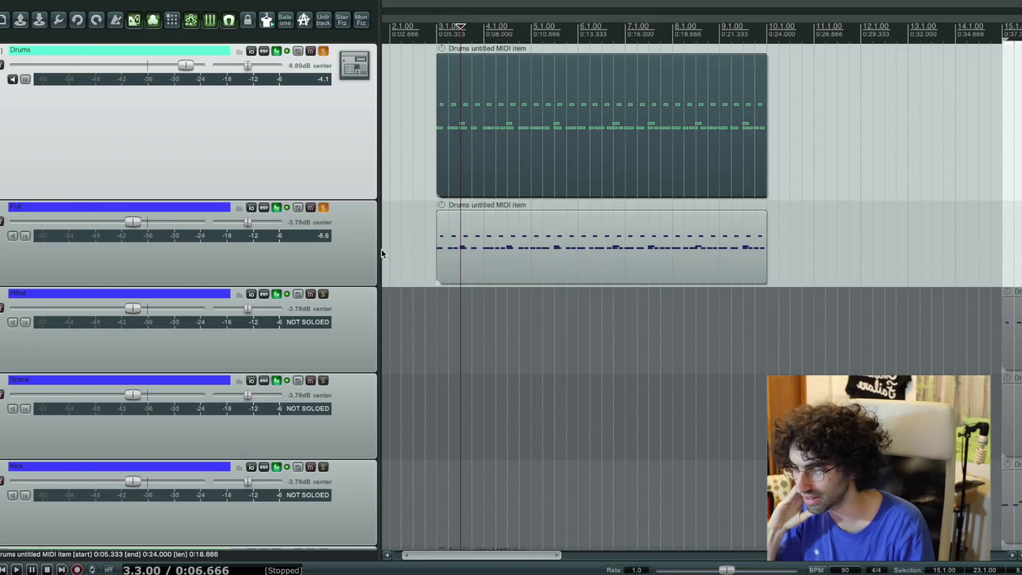
- Play the Drums and Full tracks together from measure 3 to hear the layered beat
click(440, 243)
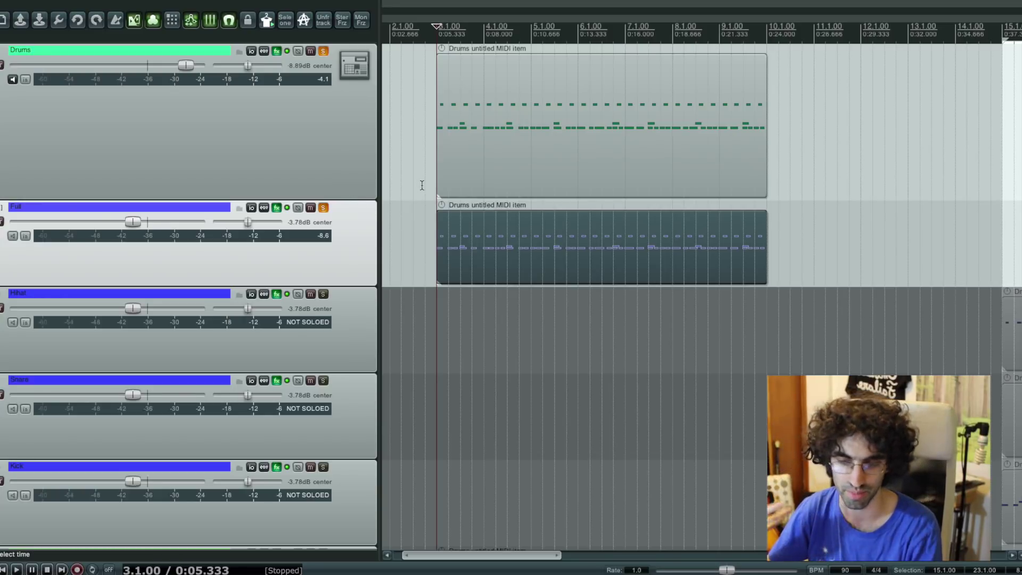
scroll(421, 185, left, 2)
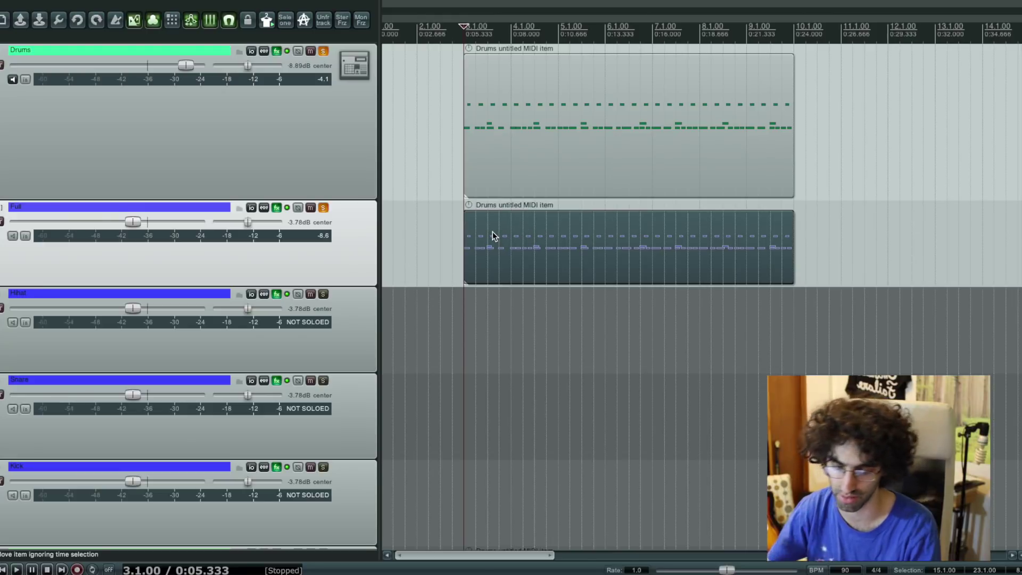
scroll(486, 242, left, 1)
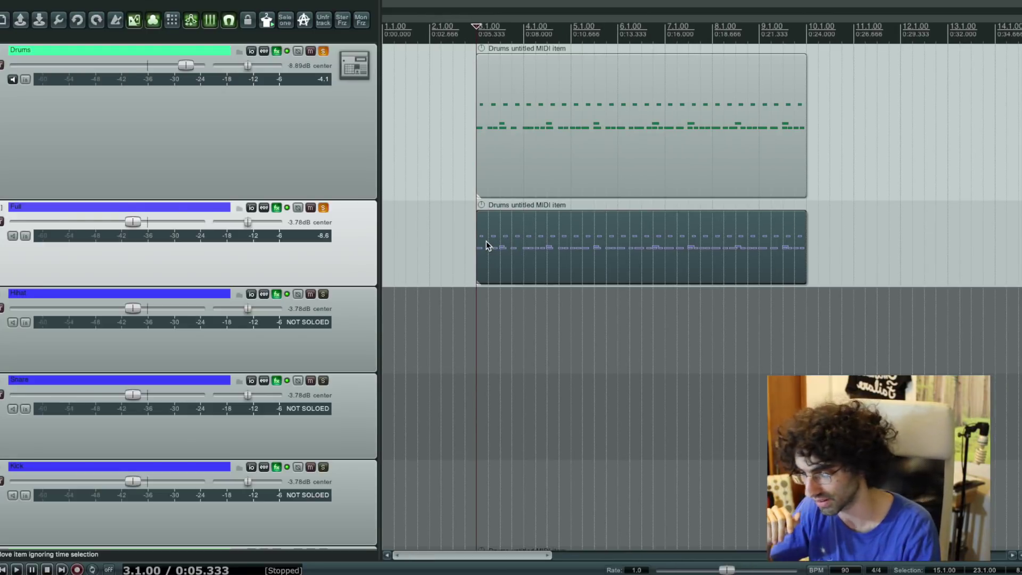
key(space)
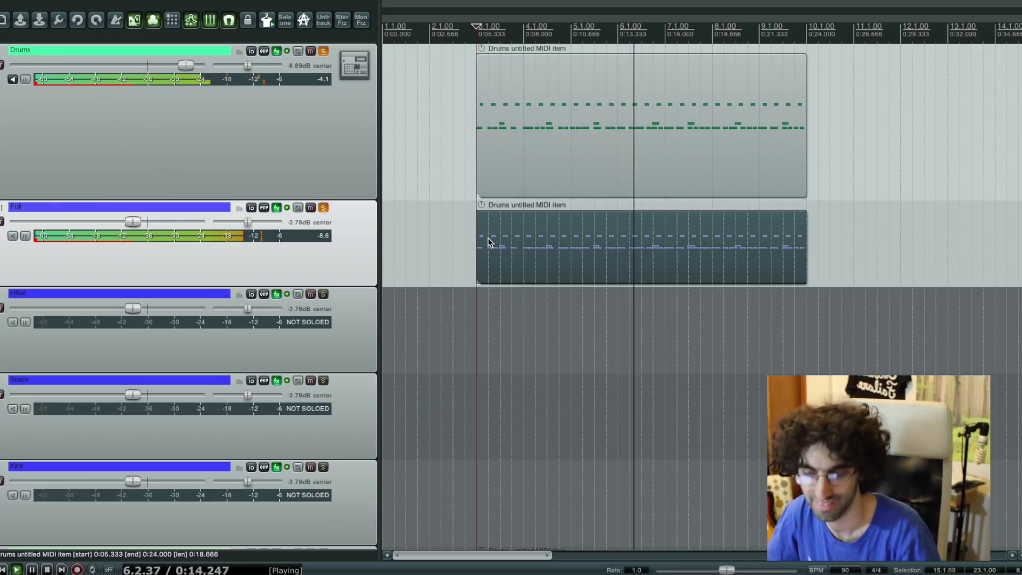
key(space)
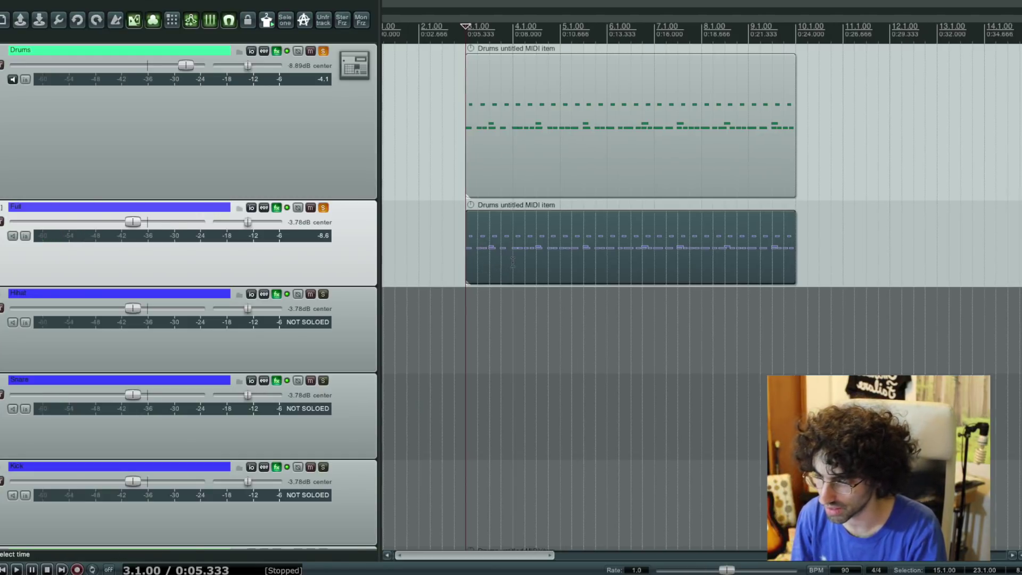
- Copy the Full track's MIDI item onto the Hihat, Snare and Kick tracks at measure 3
scroll(611, 275, down, 1)
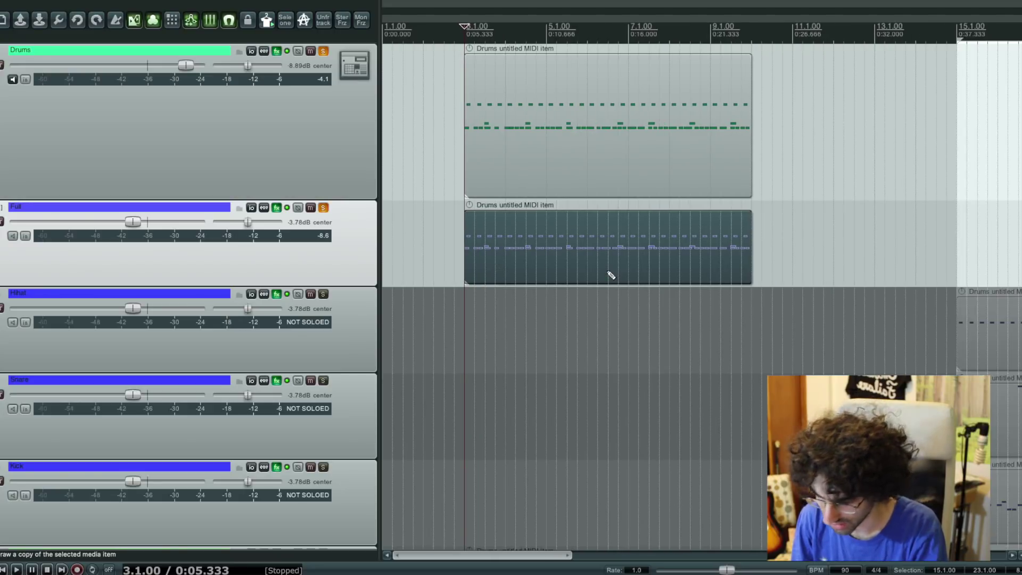
scroll(607, 270, up, 2)
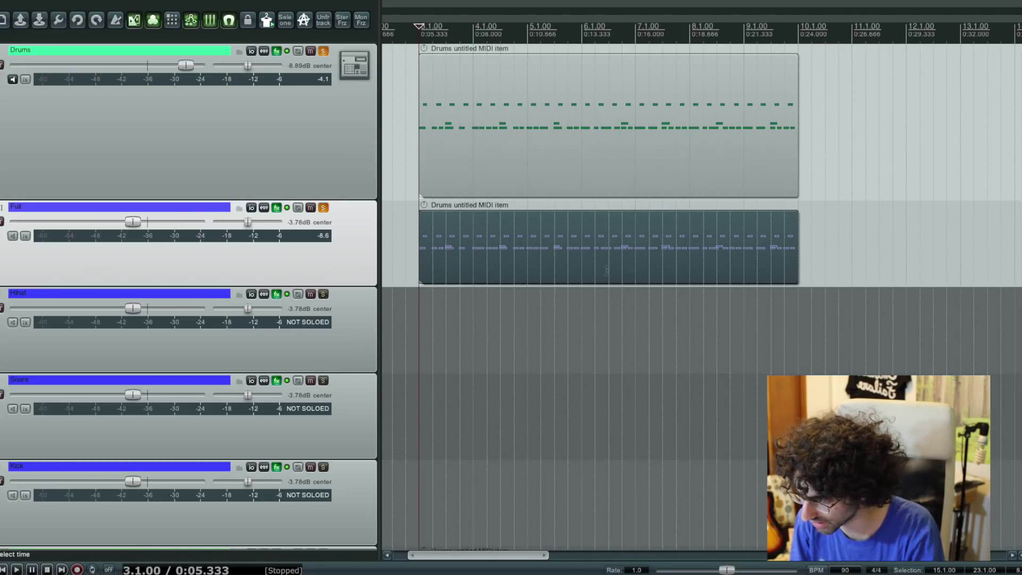
scroll(596, 271, down, 1)
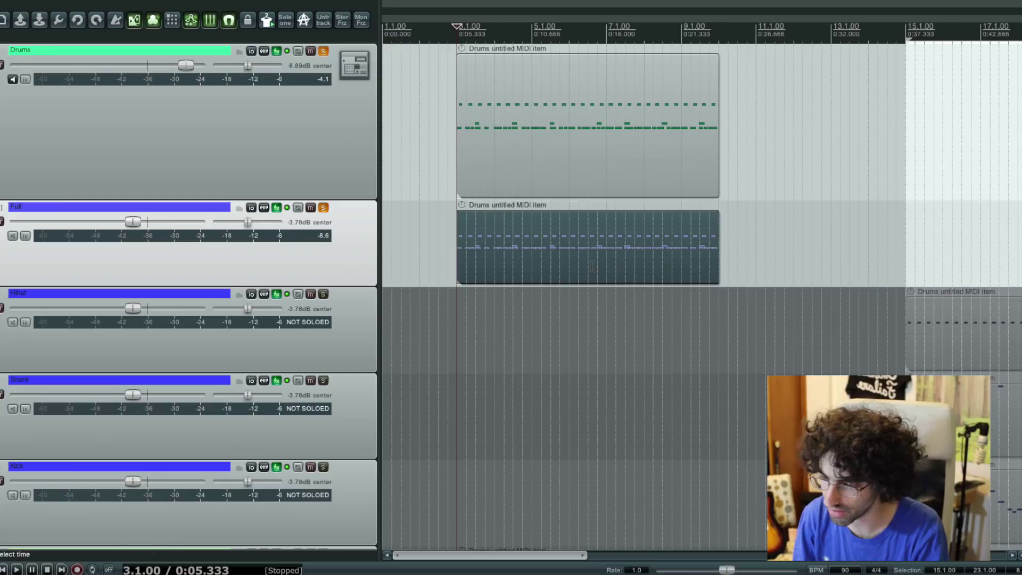
scroll(548, 247, down, 3)
scroll(547, 255, up, 3)
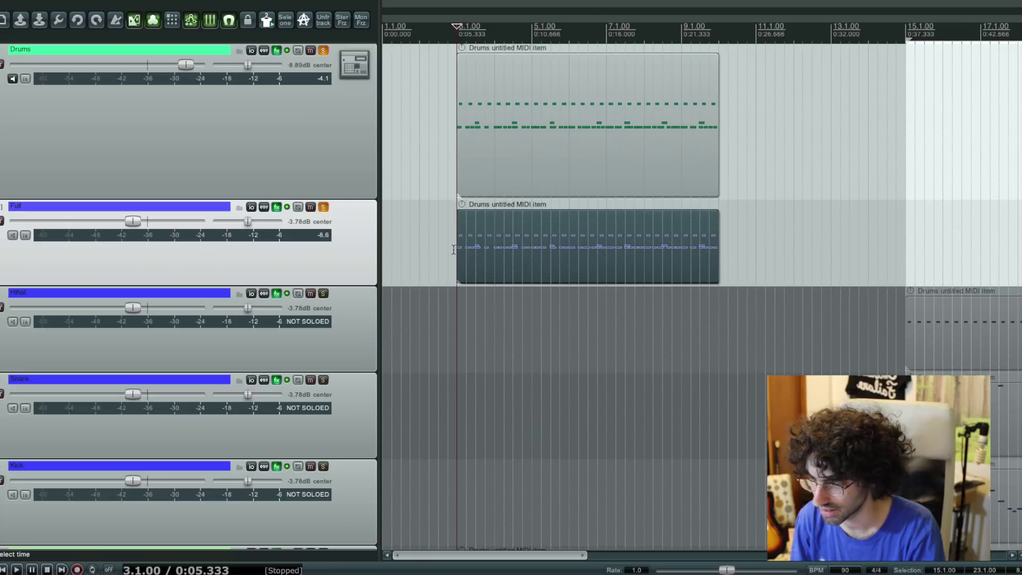
drag(509, 220, 509, 455)
scroll(505, 401, down, 1)
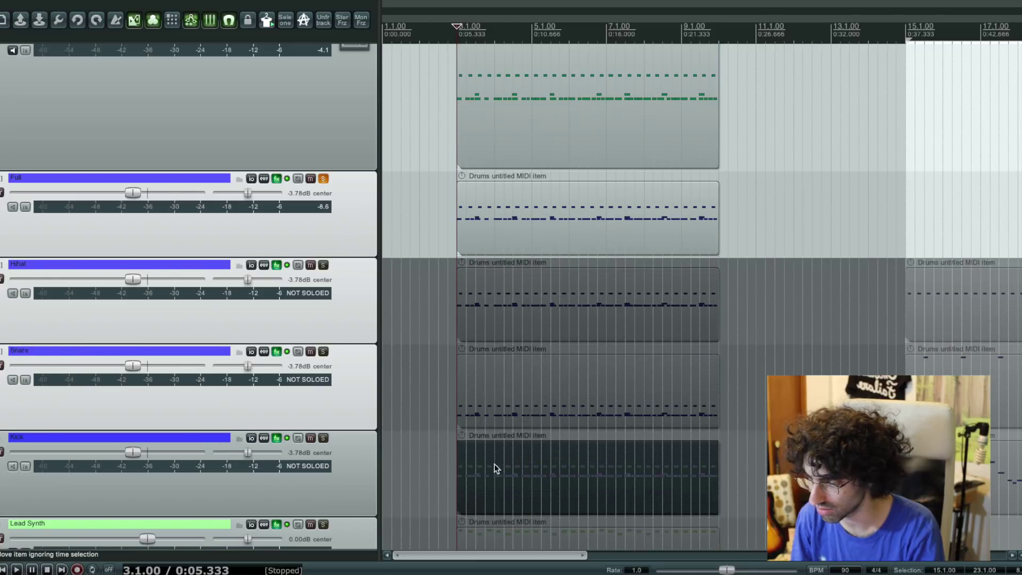
- Unsolo the Full track and solo the Hihat, Snare and Kick tracks
click(120, 442)
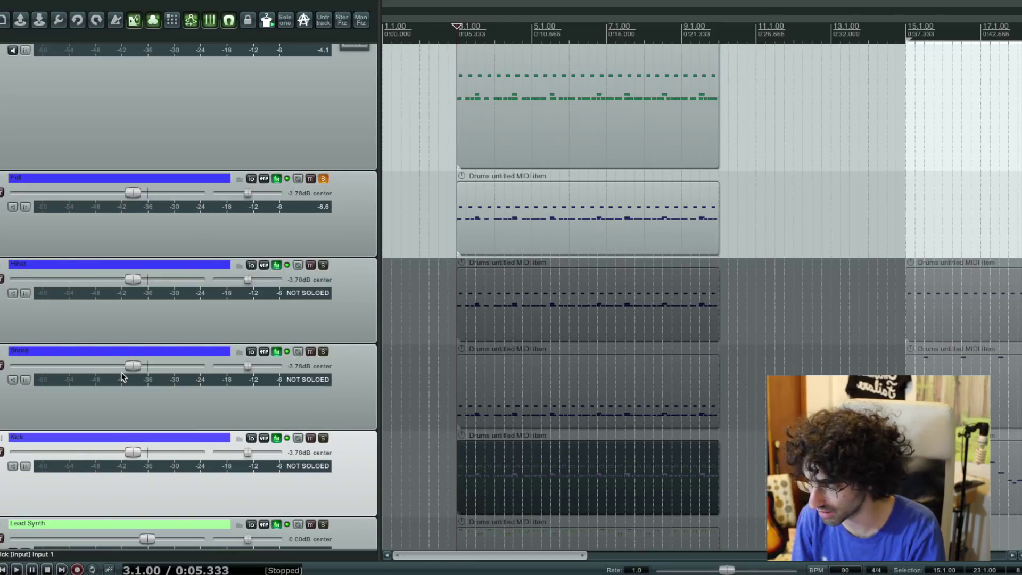
click(69, 348)
click(56, 266)
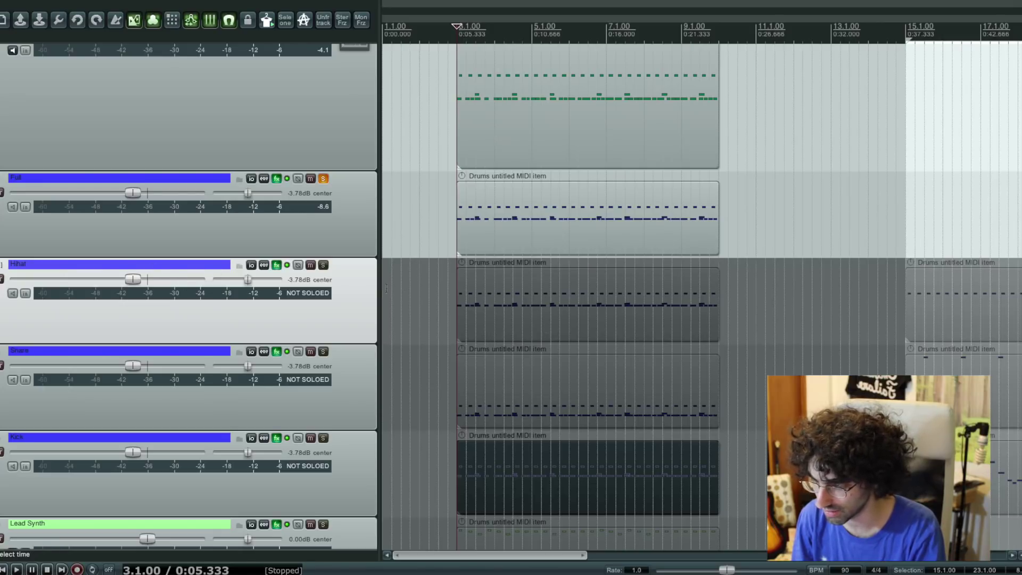
click(323, 178)
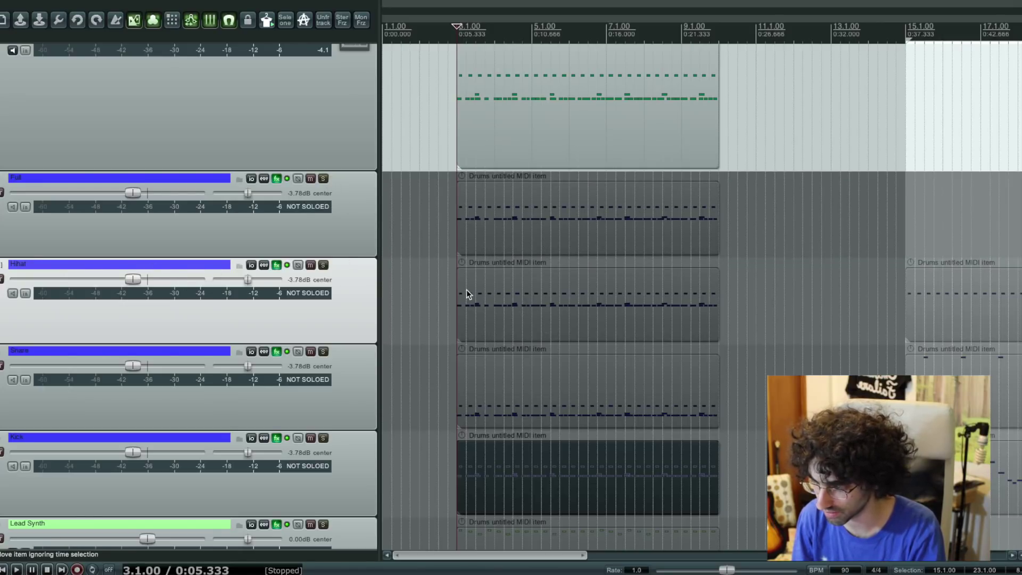
click(323, 266)
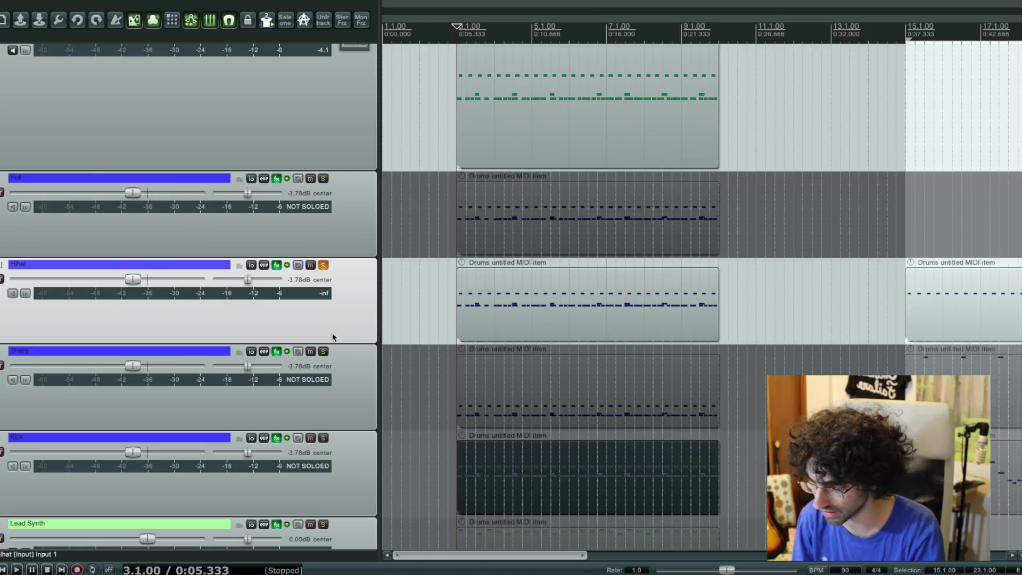
click(322, 353)
click(323, 439)
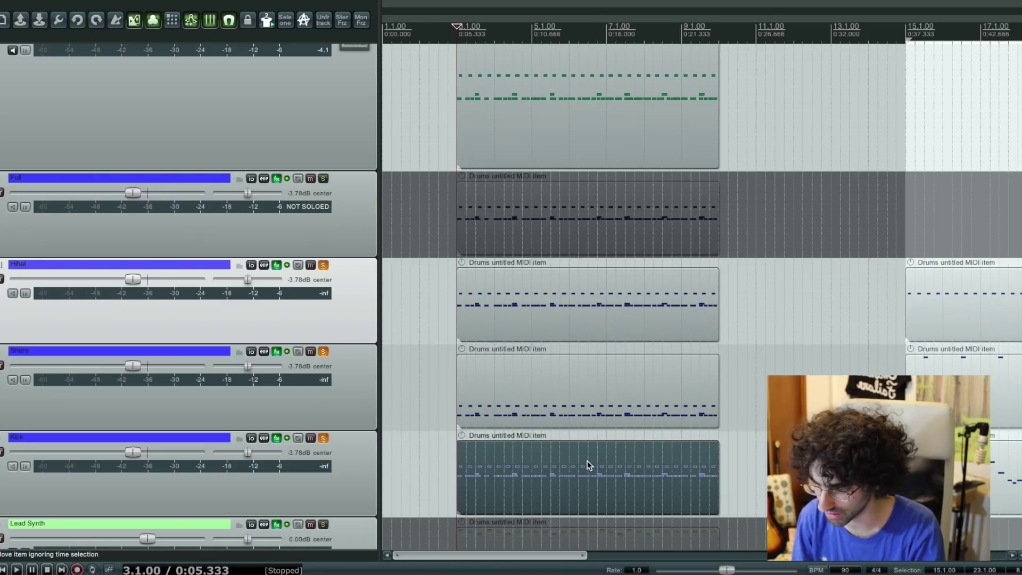
- Delete all C#2 and F#2 notes from the Kick track's copied MIDI item, keeping only the C2 notes
double_click(566, 481)
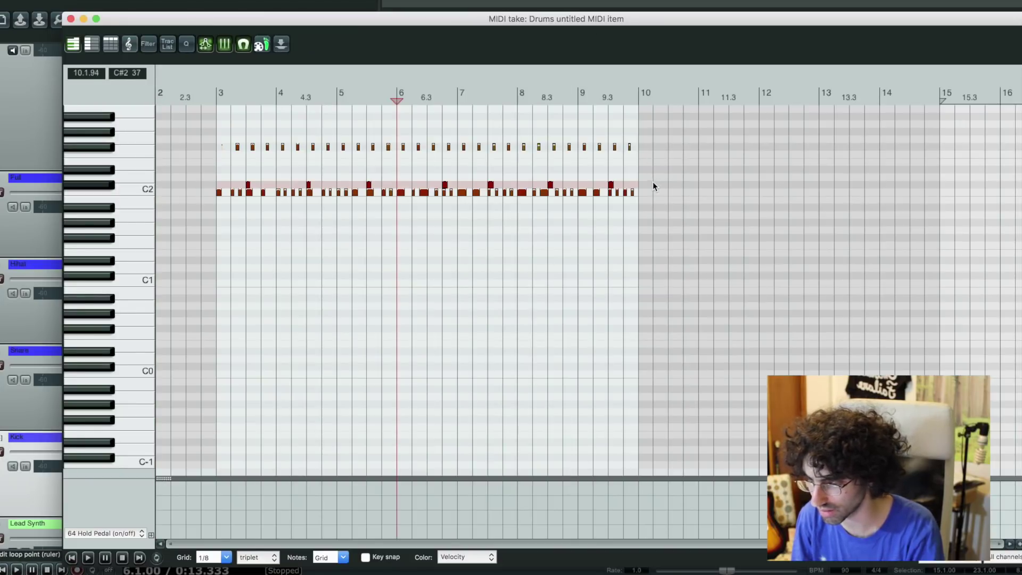
drag(646, 195, 117, 101)
key(Delete)
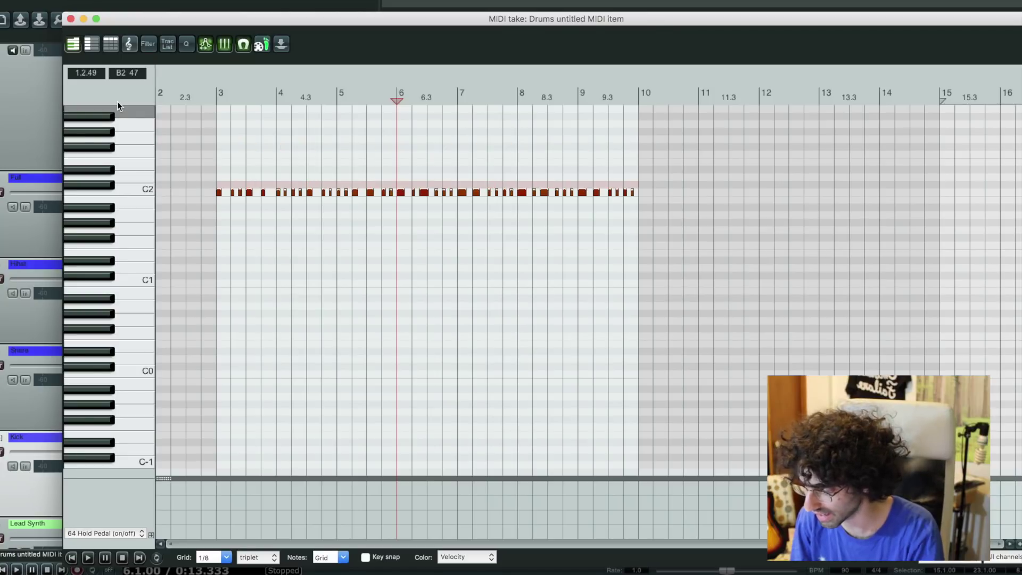
key(Escape)
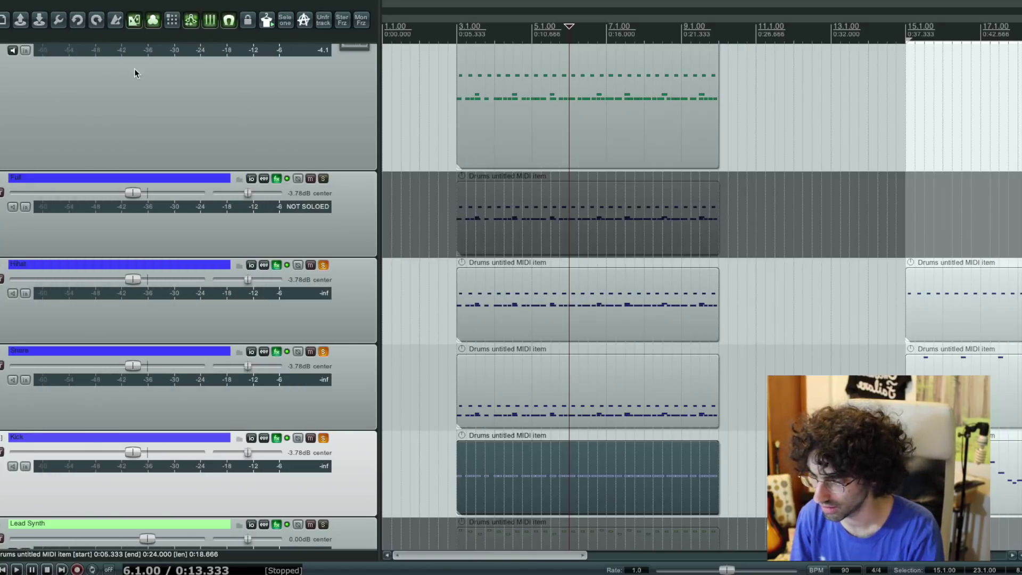
- Delete the C2 and F#2 notes from the Snare track's copied MIDI item, keeping only the C#2 notes
double_click(482, 387)
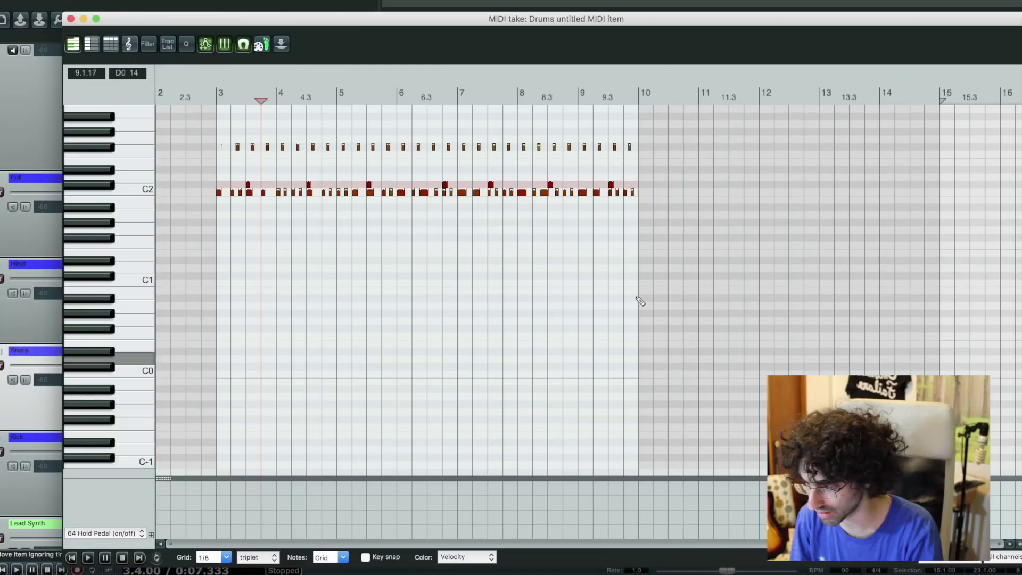
drag(729, 260, 214, 189)
key(Delete)
drag(672, 154, 93, 88)
key(Delete)
key(Escape)
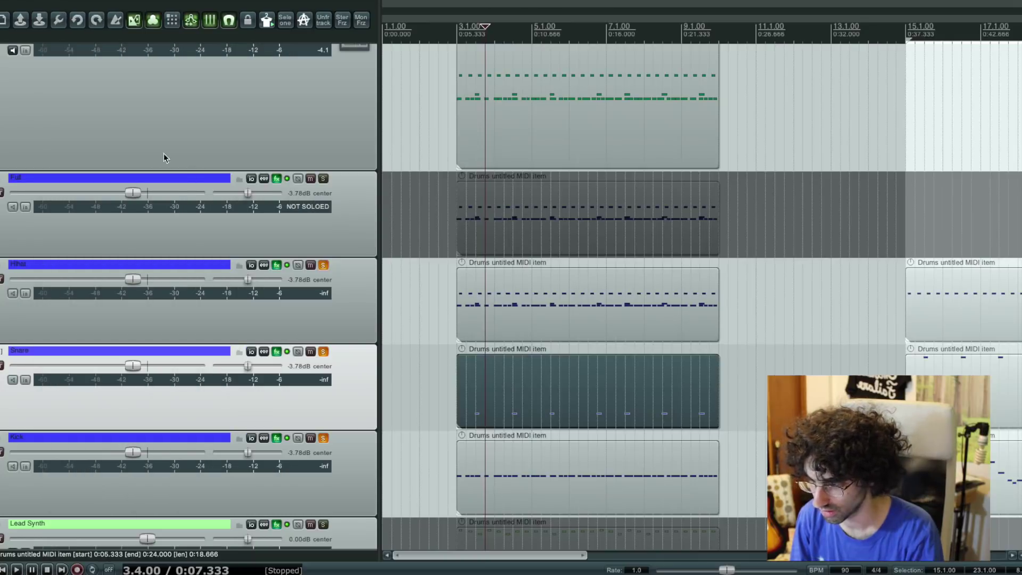
- Delete the C2 and C#2 notes from the Hihat track's copied MIDI item, keeping only the F#2 notes
click(545, 319)
double_click(546, 319)
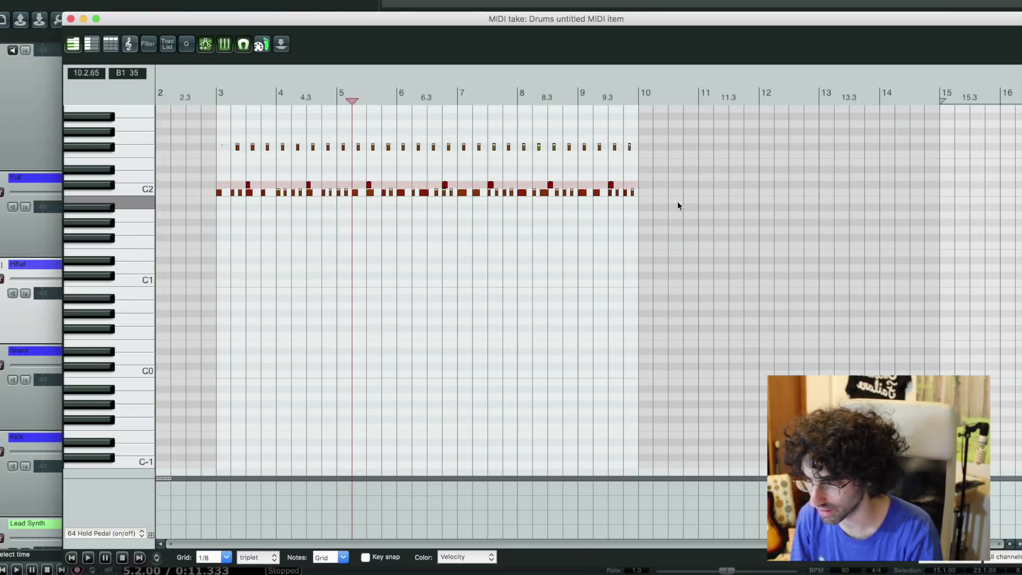
drag(690, 216, 125, 180)
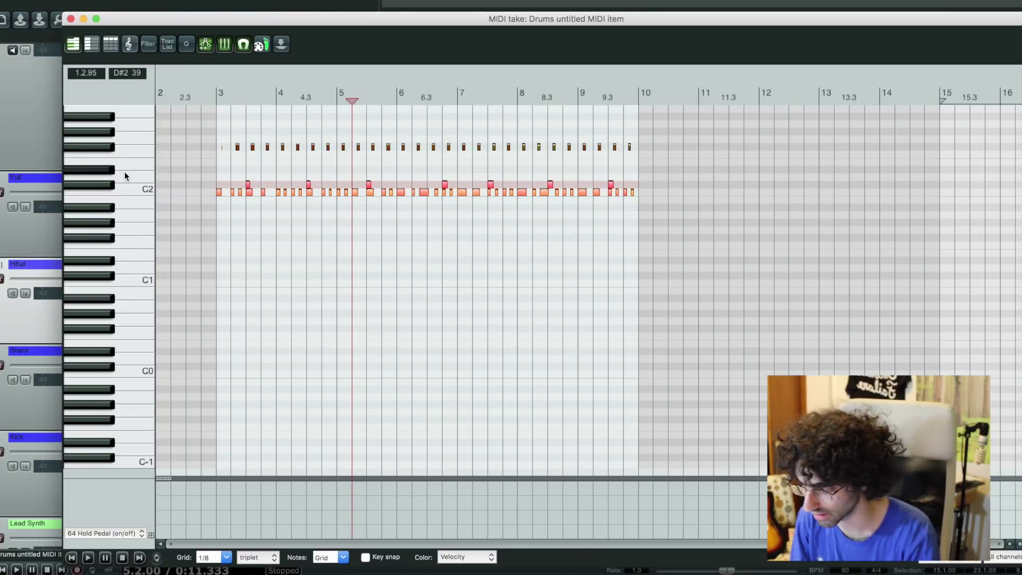
key(Delete)
key(Escape)
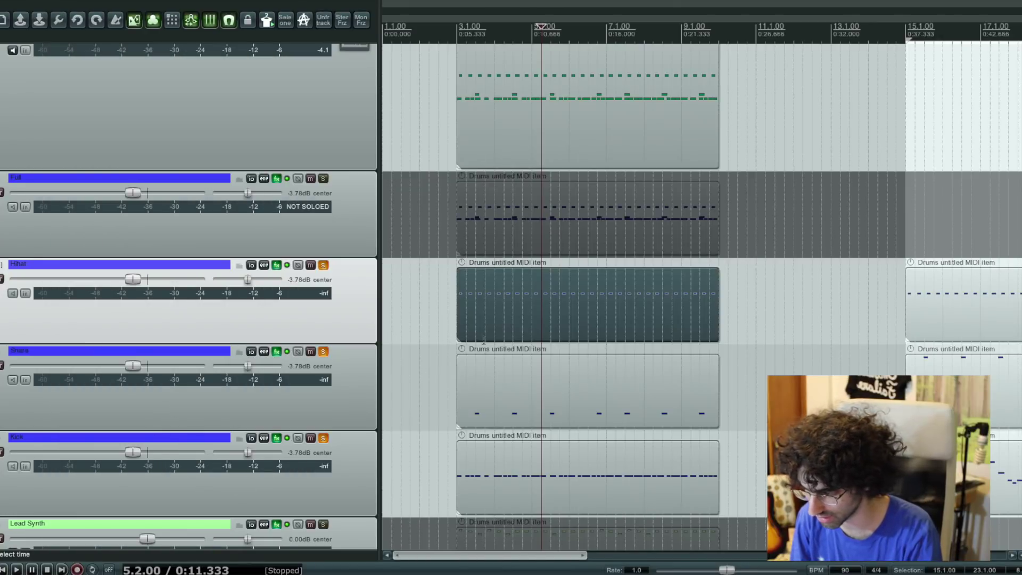
- Play the soloed Hihat, Snare and Kick tracks together with the Drums track from bar 3
click(498, 476)
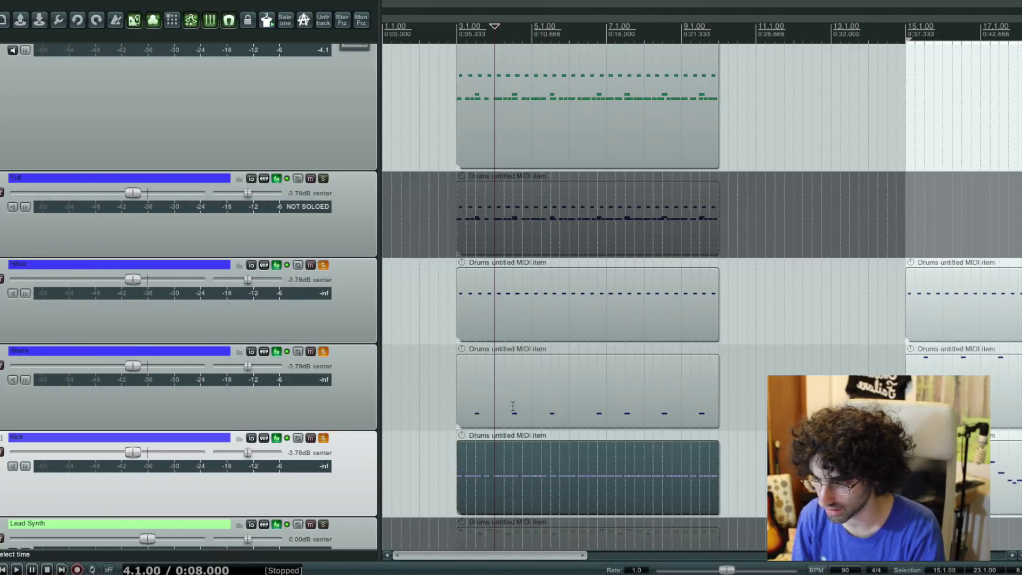
click(457, 395)
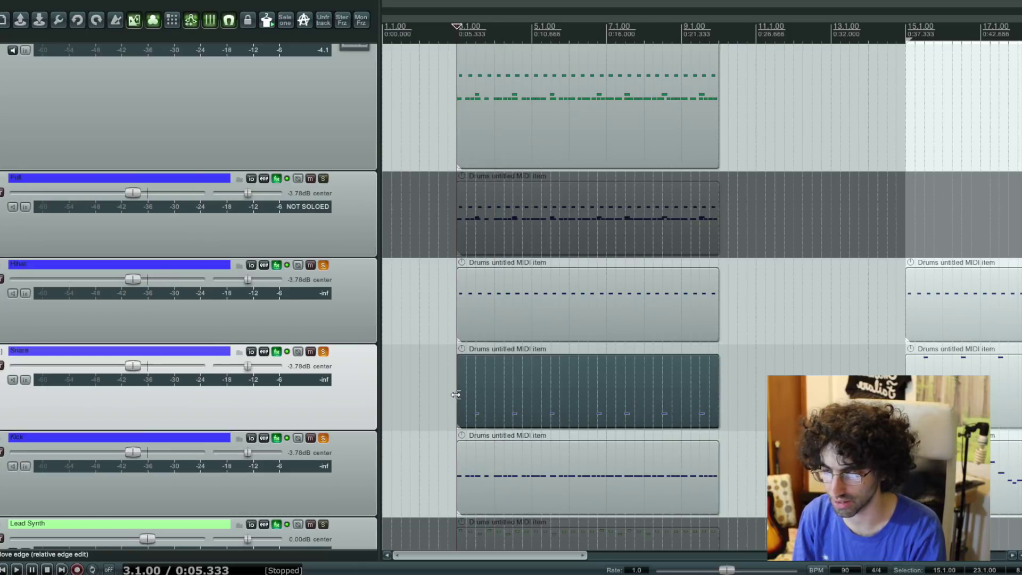
scroll(333, 118, up, 1)
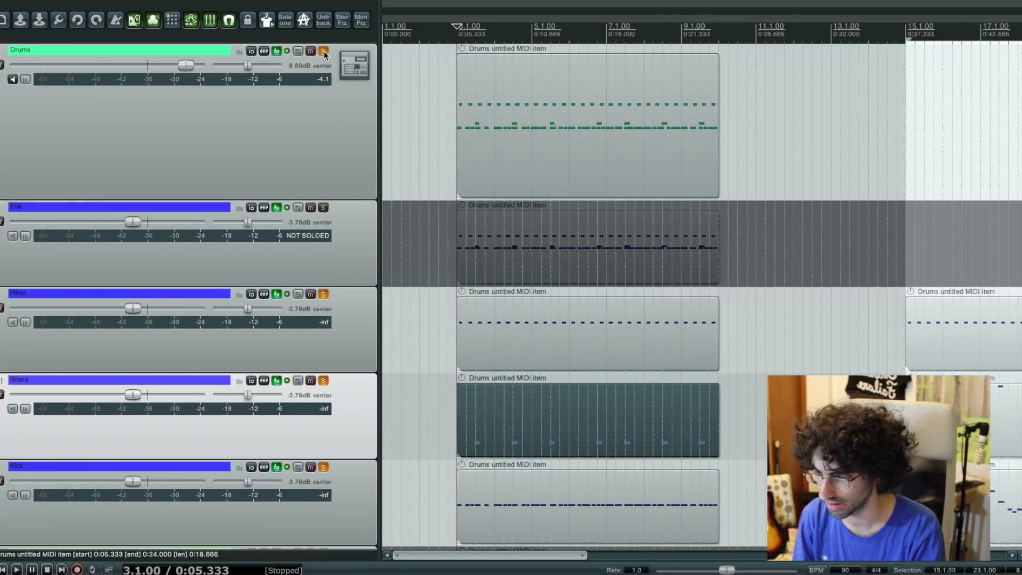
scroll(328, 213, down, 9)
scroll(329, 214, up, 6)
key(space)
scroll(329, 213, up, 1)
scroll(329, 214, up, 1)
key(space)
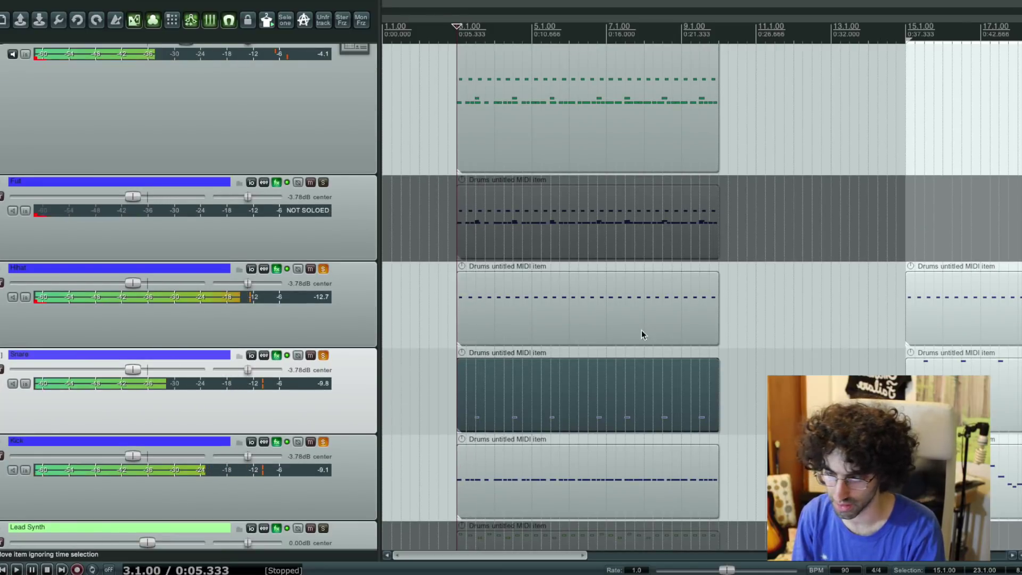
scroll(733, 407, down, 1)
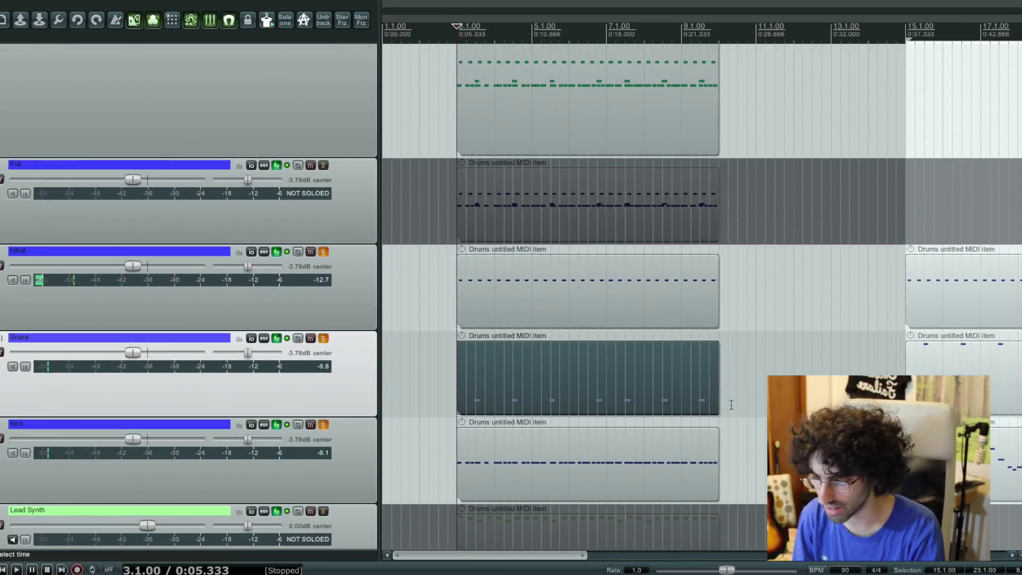
- Inspect the C2 notes of the Kick track's MIDI item at bar 3 in the MIDI editor and close it
double_click(531, 450)
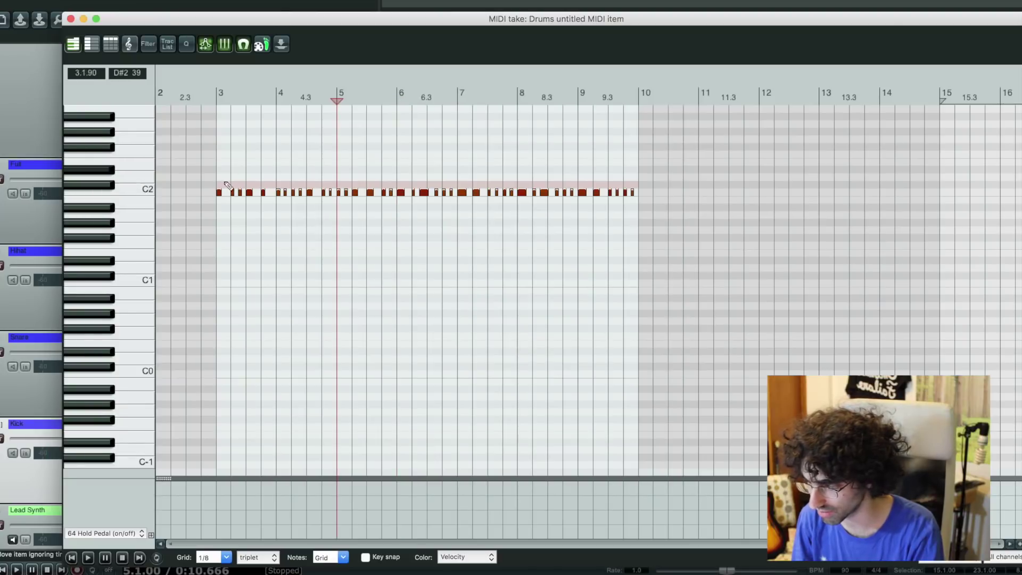
scroll(224, 191, up, 1)
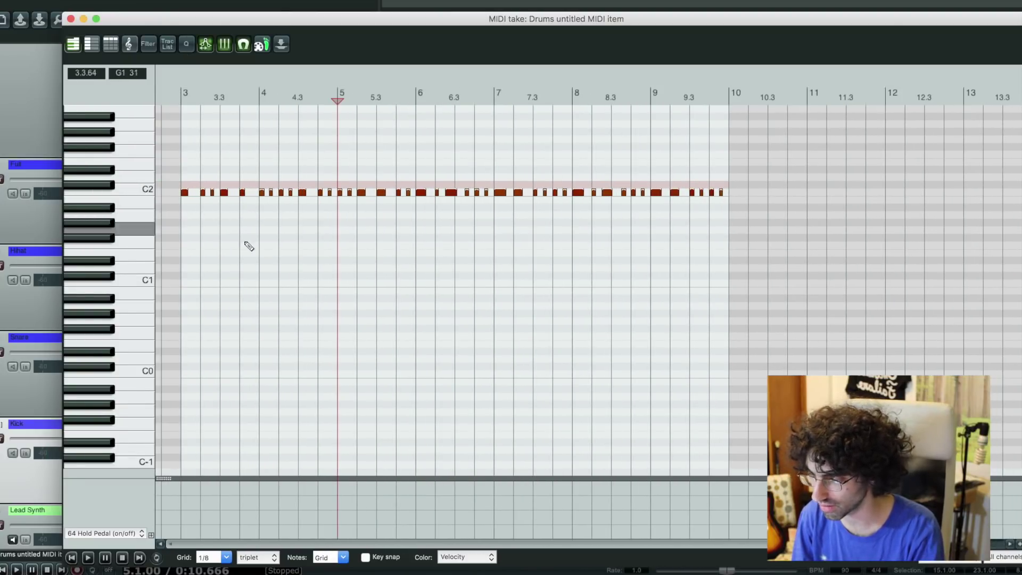
scroll(248, 243, up, 4)
scroll(223, 223, left, 2)
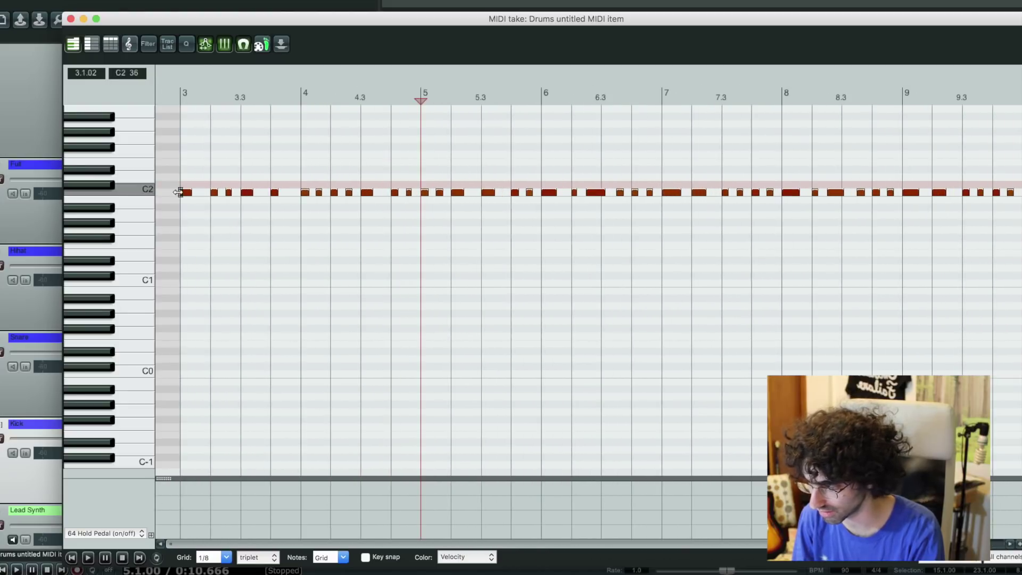
scroll(213, 209, up, 1)
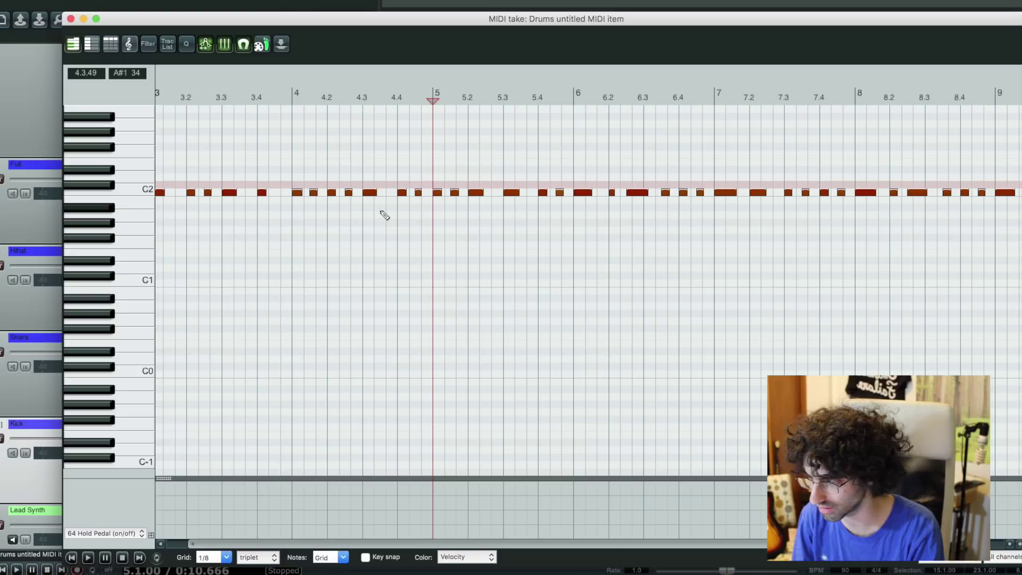
scroll(383, 213, down, 1)
click(70, 19)
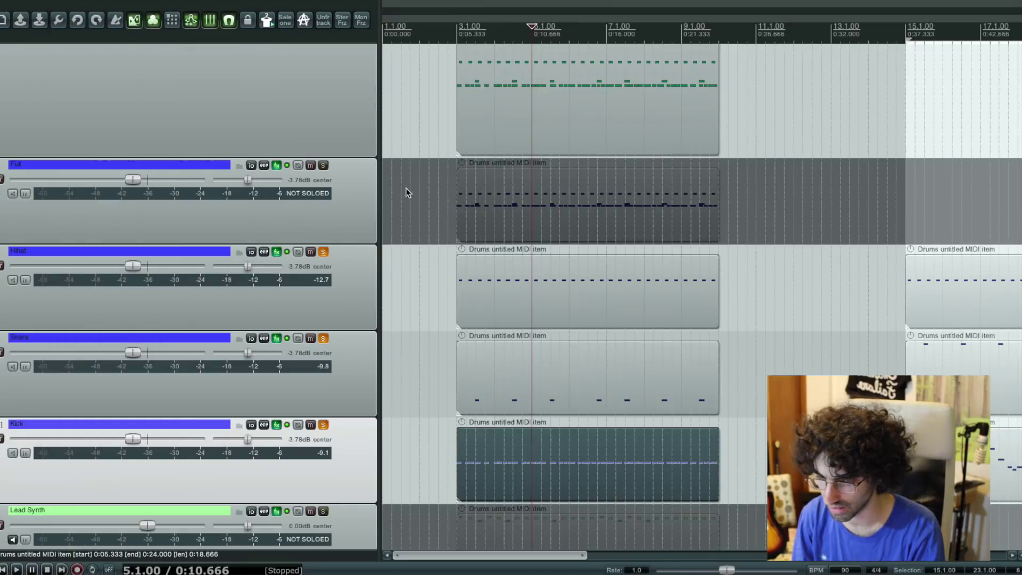
- Replace the Kick track's MIDI item at bar 3 with the prepared melodic item from bar 15
drag(957, 457, 449, 447)
click(645, 459)
key(Delete)
click(449, 447)
- Inspect the Kick track's melodic item in the MIDI editor and play it from bar 3
double_click(436, 439)
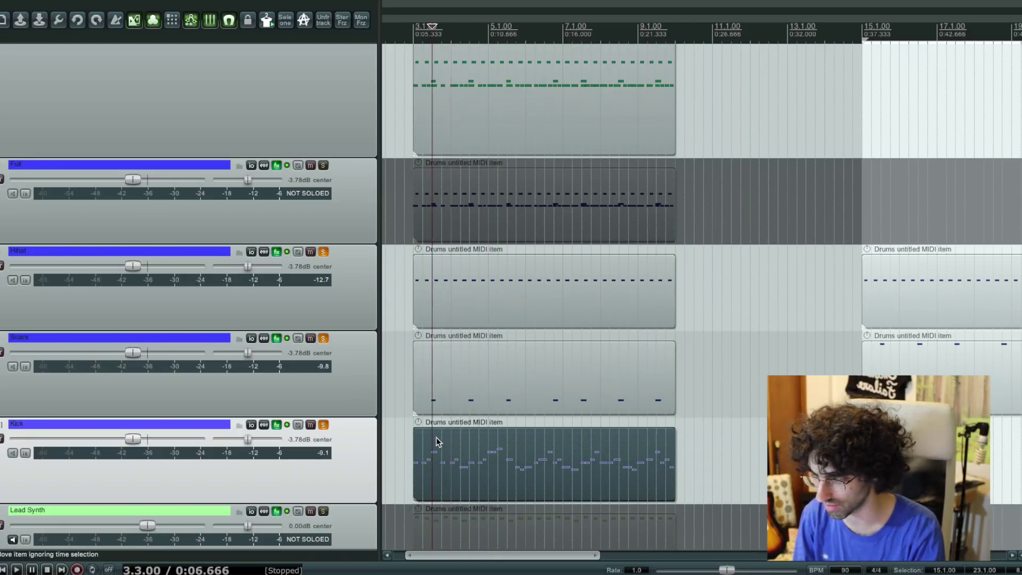
drag(136, 19, 224, 0)
key(space)
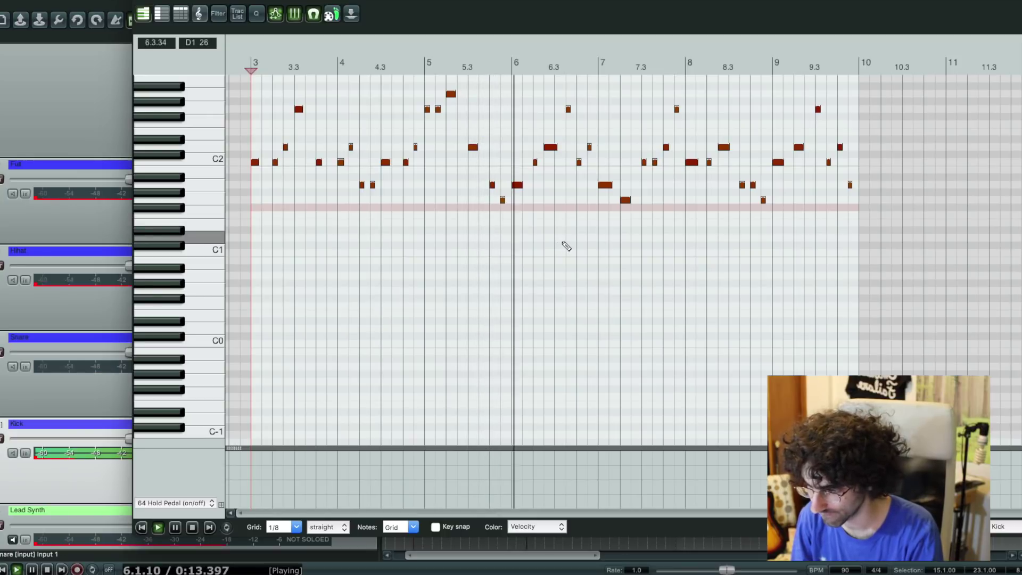
key(space)
- Unsolo the Drums track and close the MIDI editor of the Kick item
drag(249, 1, 240, 403)
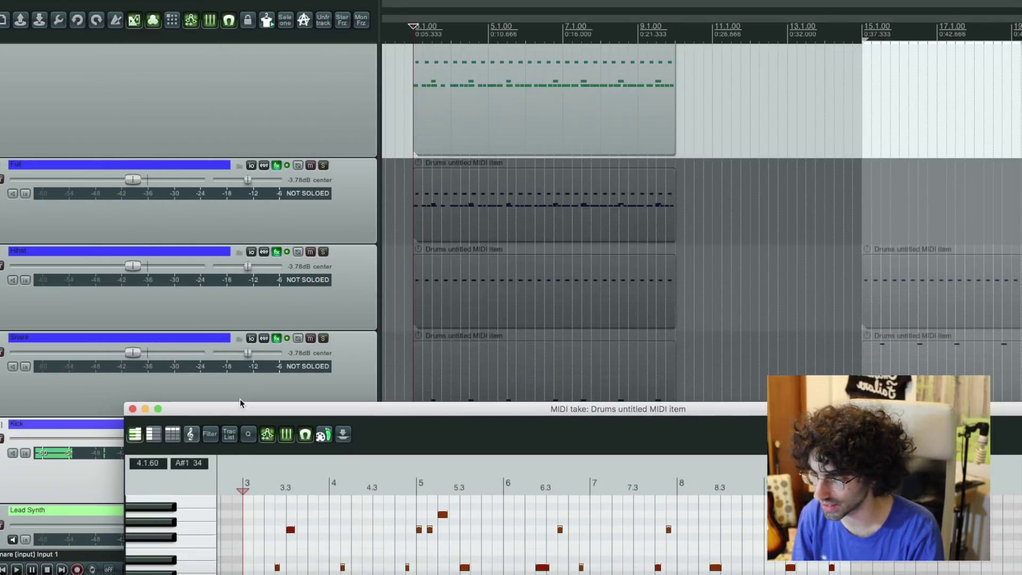
click(310, 301)
scroll(311, 302, up, 2)
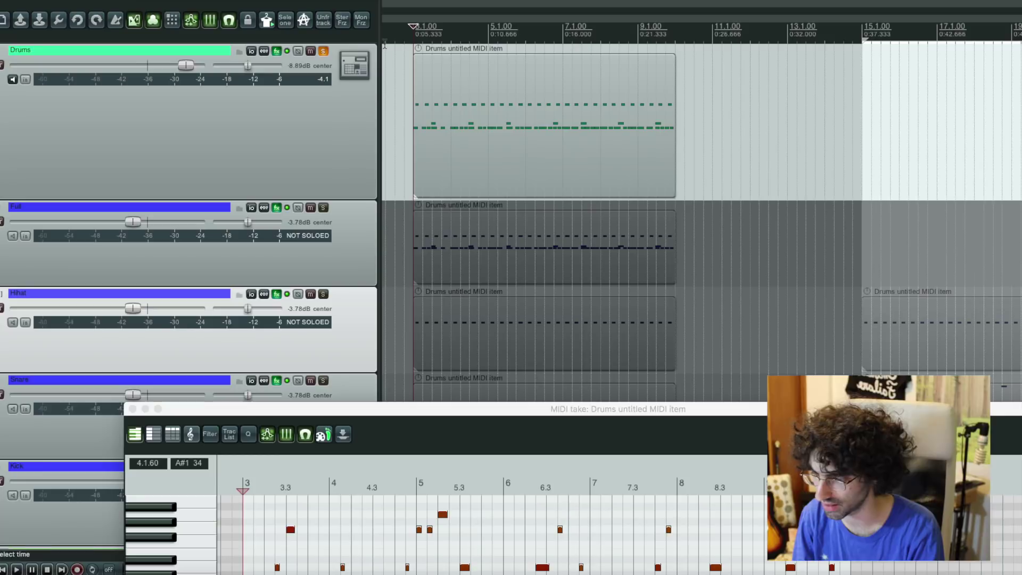
click(323, 52)
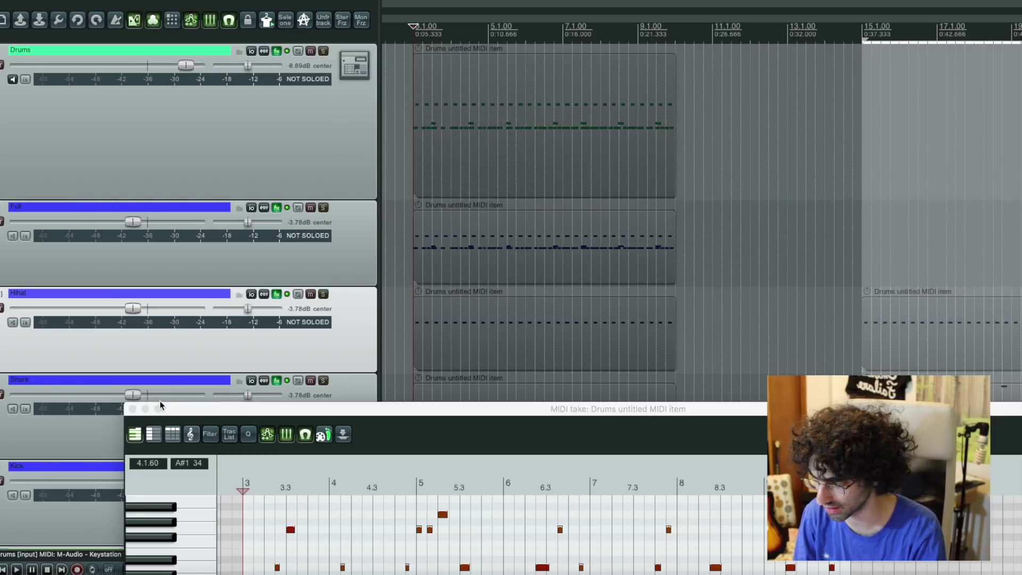
drag(170, 407, 749, 12)
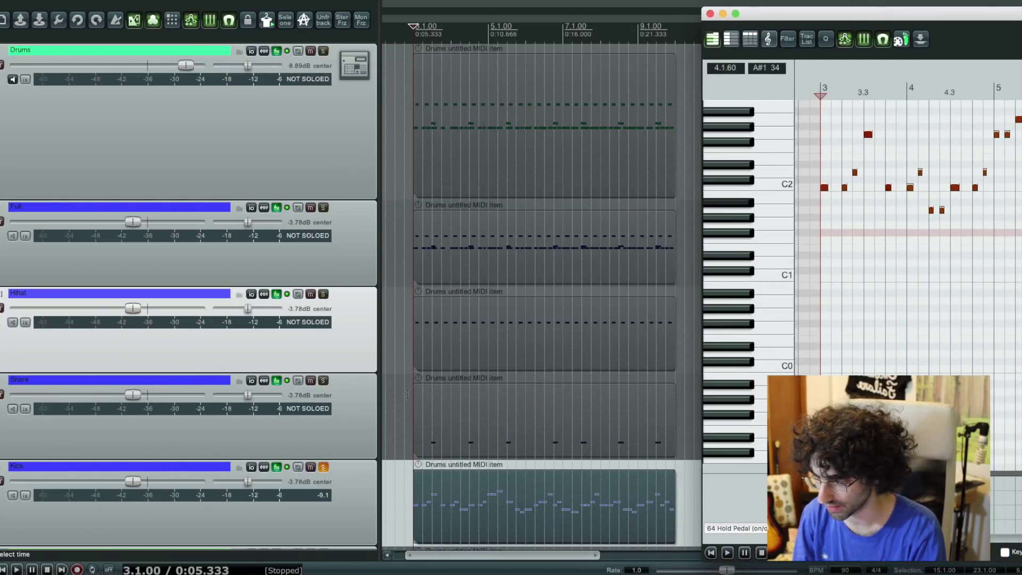
drag(758, 23, 198, 22)
click(204, 5)
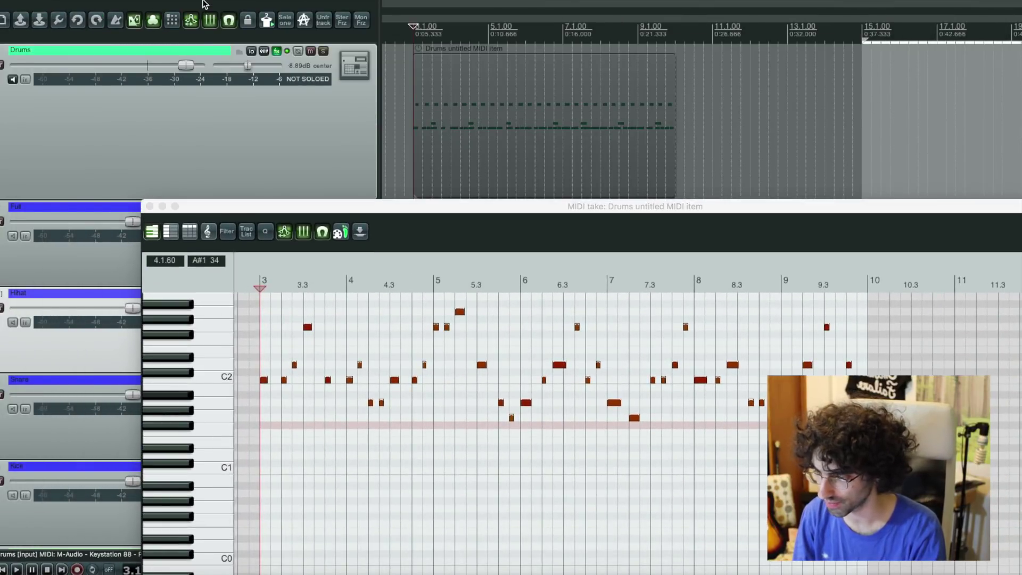
click(161, 206)
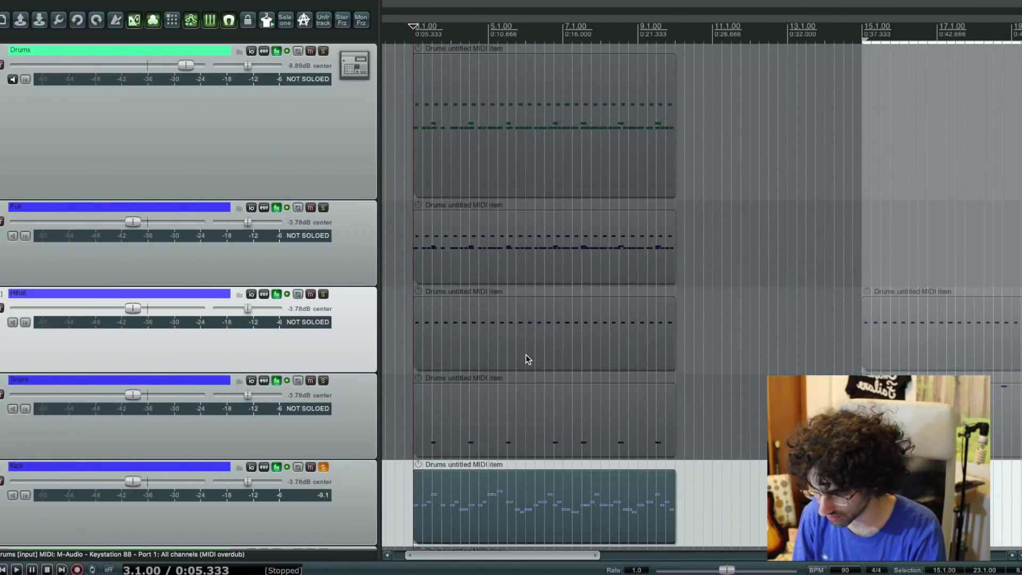
- Inspect the C#2 notes of the Snare track's MIDI item at bar 3 and close the MIDI editor
scroll(530, 425, down, 3)
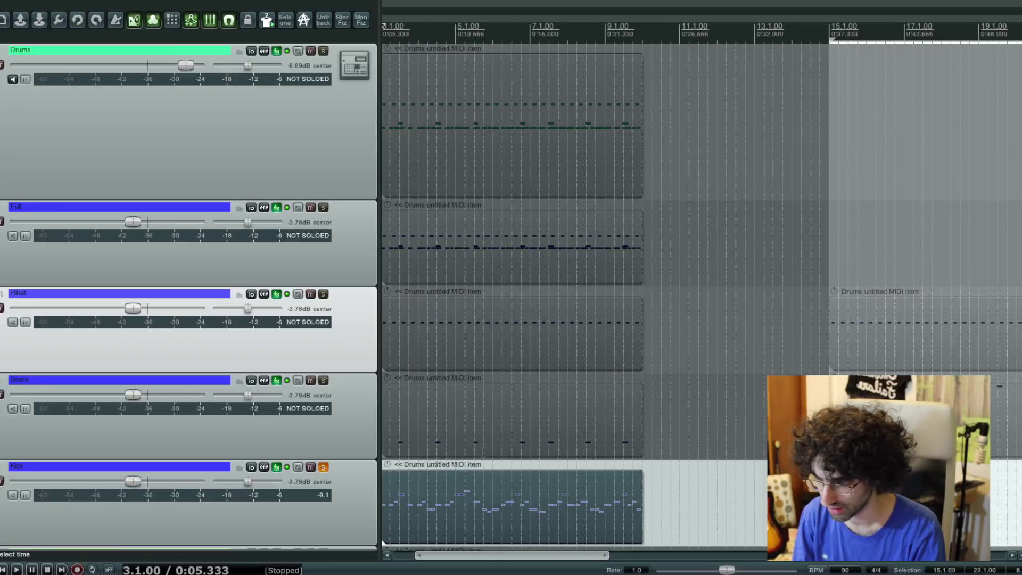
click(530, 425)
double_click(529, 426)
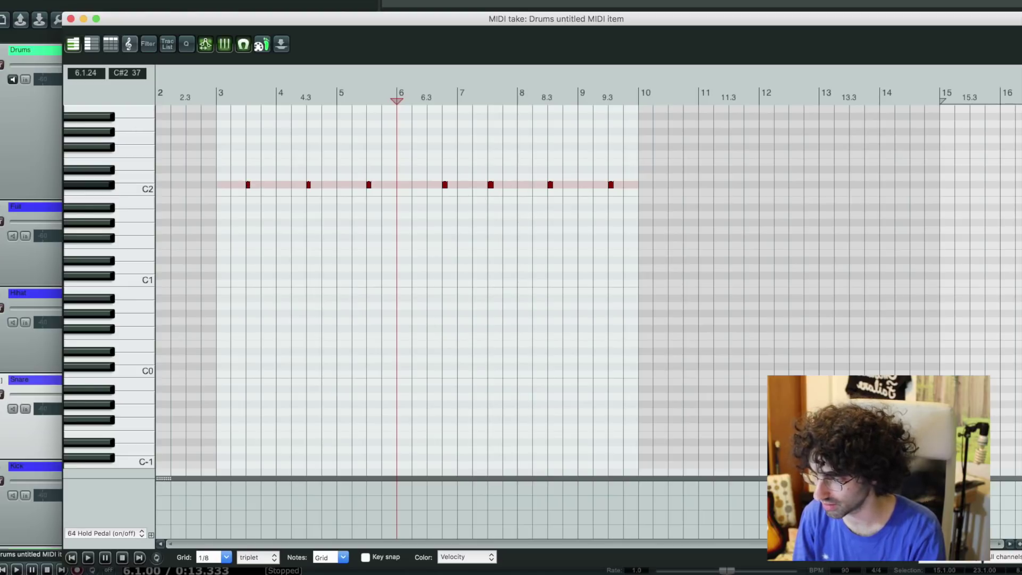
click(70, 19)
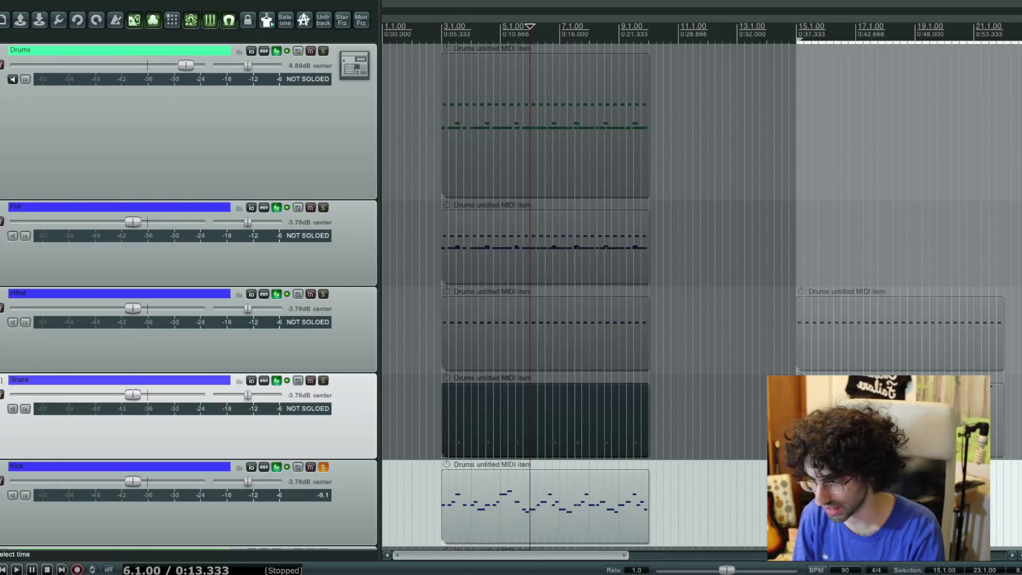
- Replace the Snare track's MIDI item at bar 3 with the prepared higher-pitched item from bar 15
click(605, 409)
key(Delete)
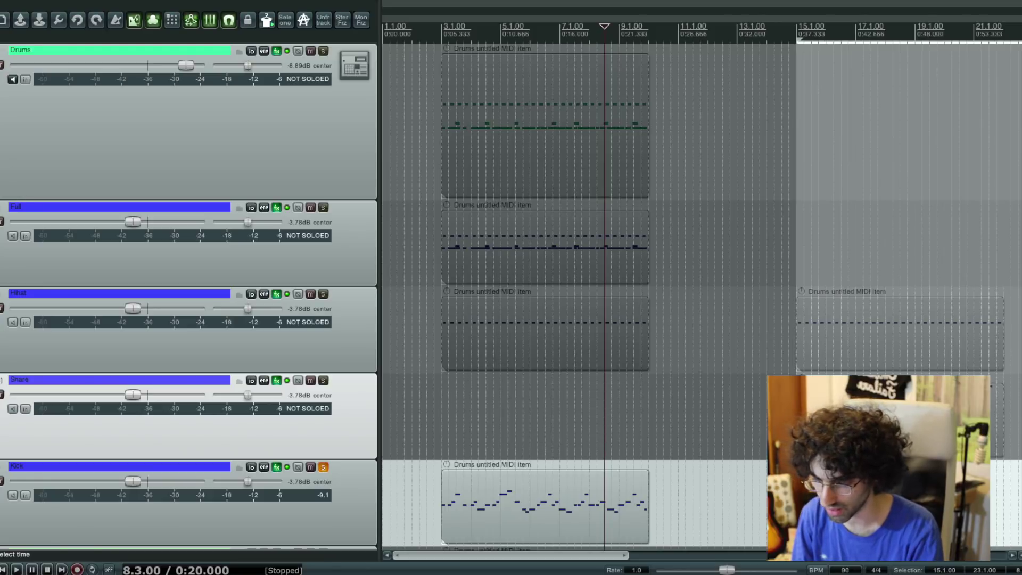
key(ctrl+v)
drag(538, 394, 541, 395)
- Check the pitch of the notes in the Snare track's new item and solo the Snare track
double_click(540, 396)
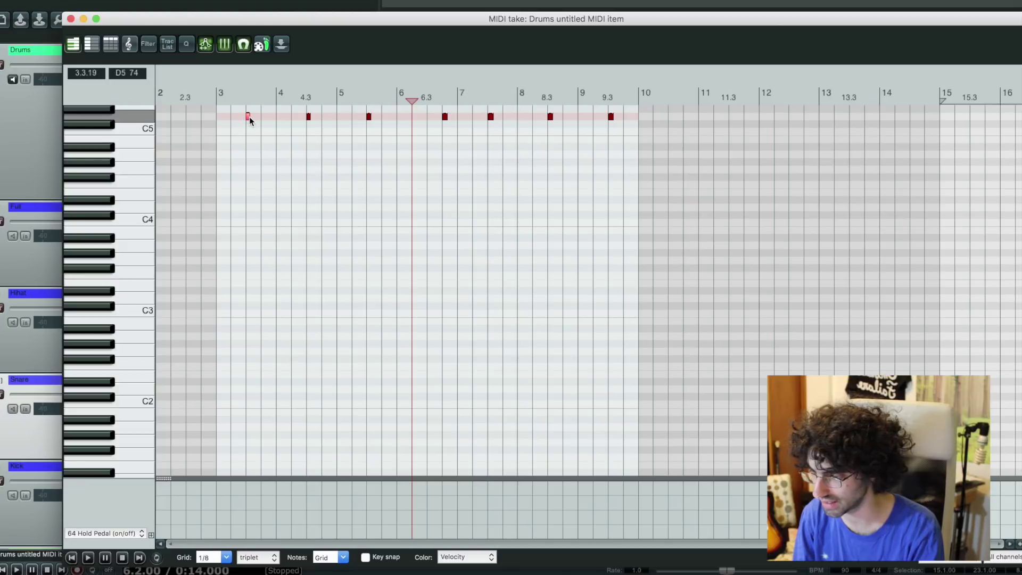
click(70, 19)
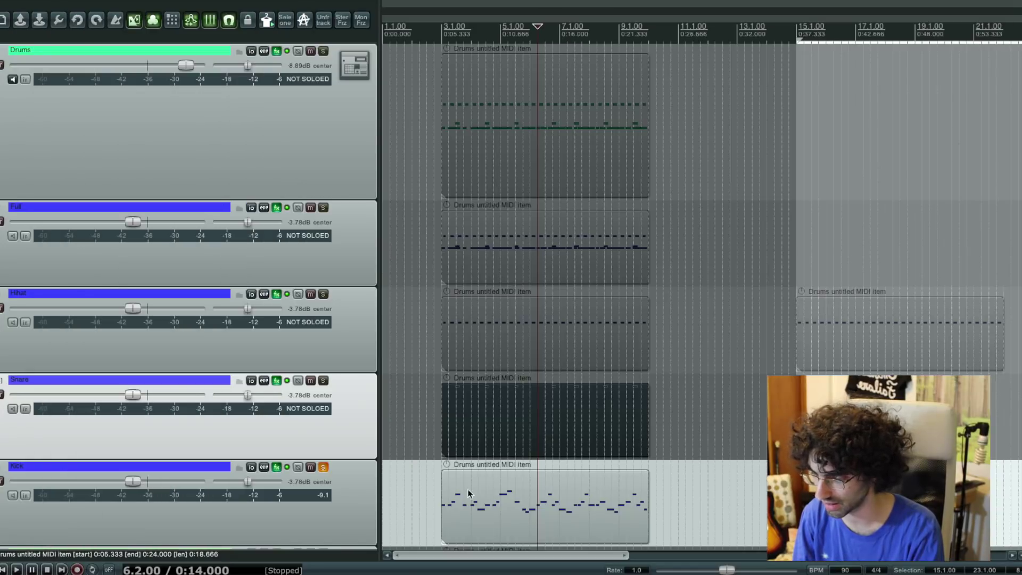
click(325, 380)
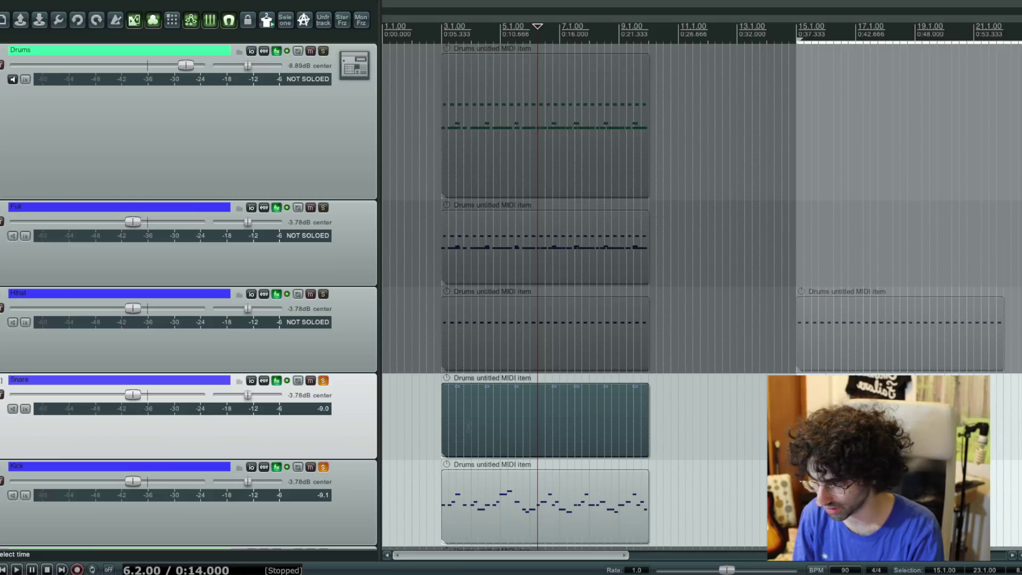
- Audition the first note of the Snare item, play it with the Kick from bar 3, and close the MIDI editor
click(452, 405)
double_click(455, 403)
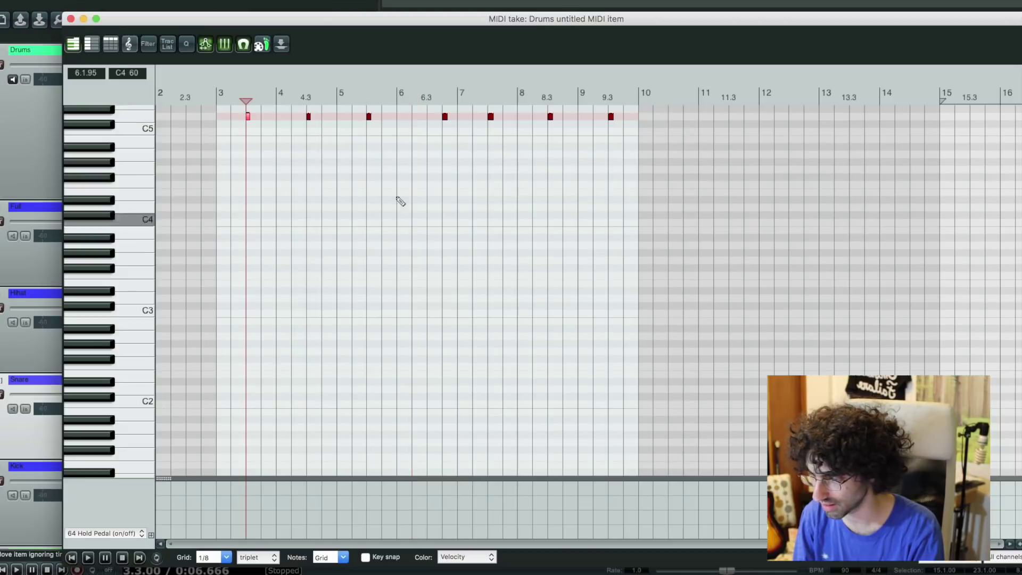
click(248, 117)
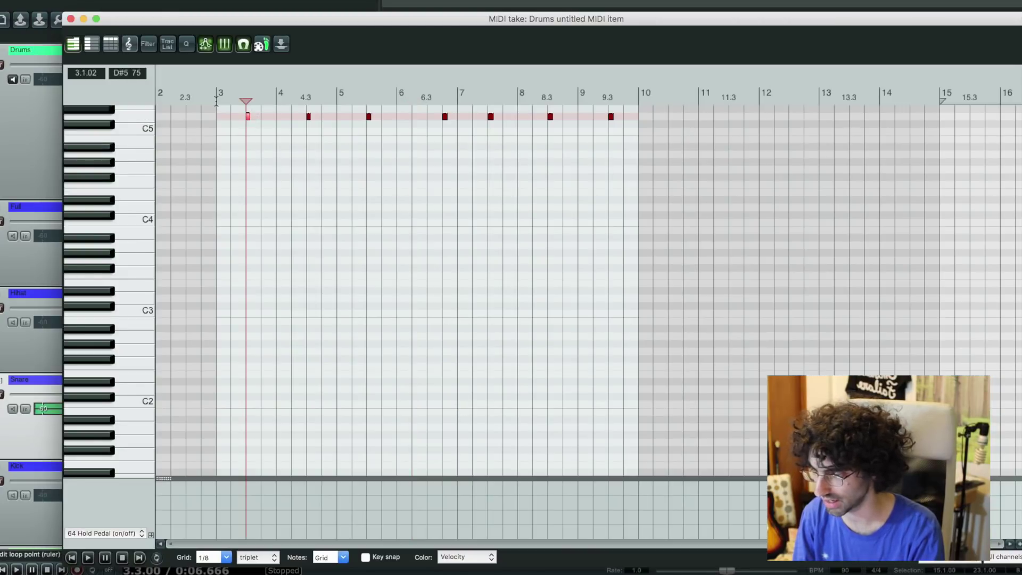
click(216, 100)
key(space)
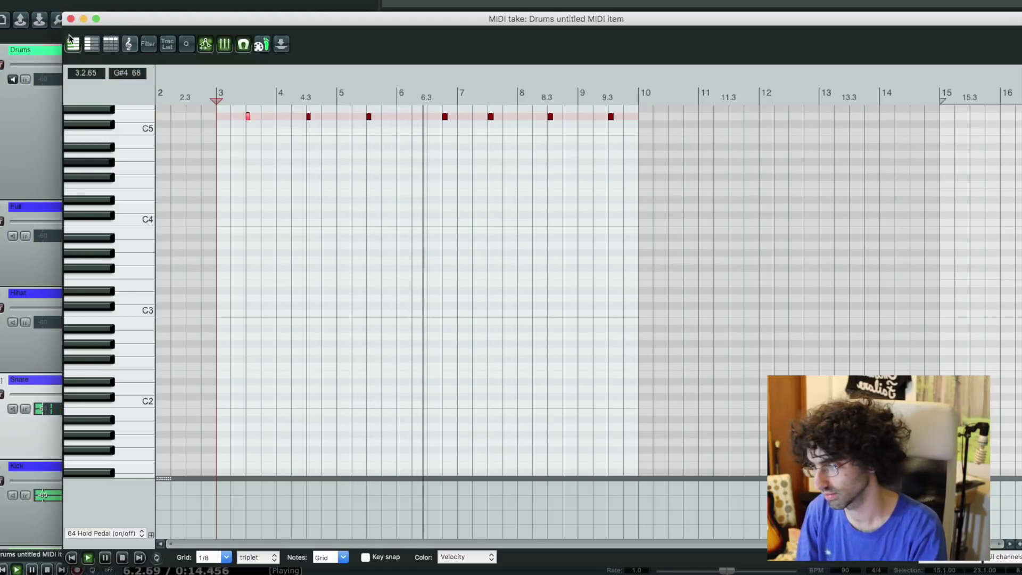
key(space)
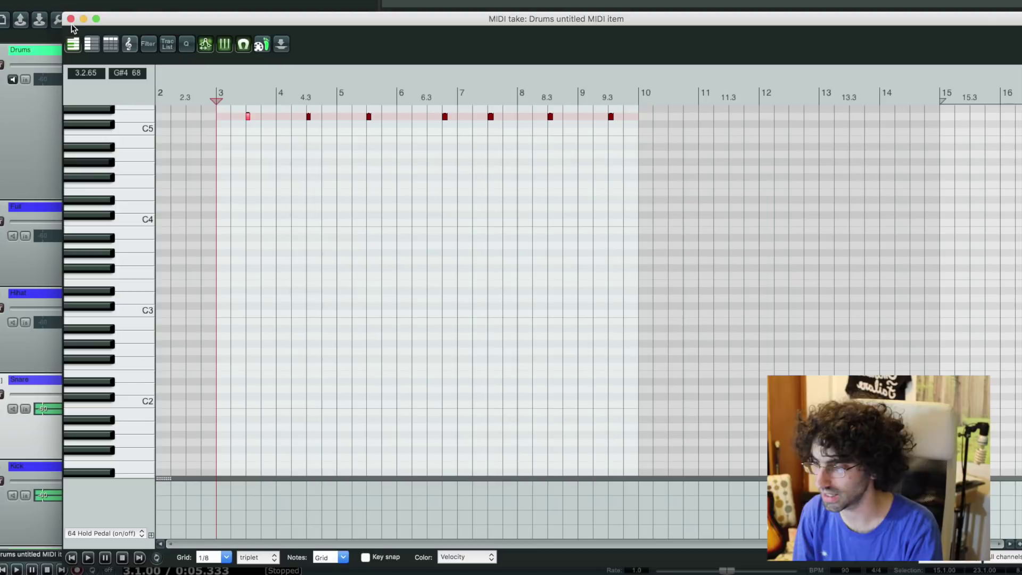
click(71, 20)
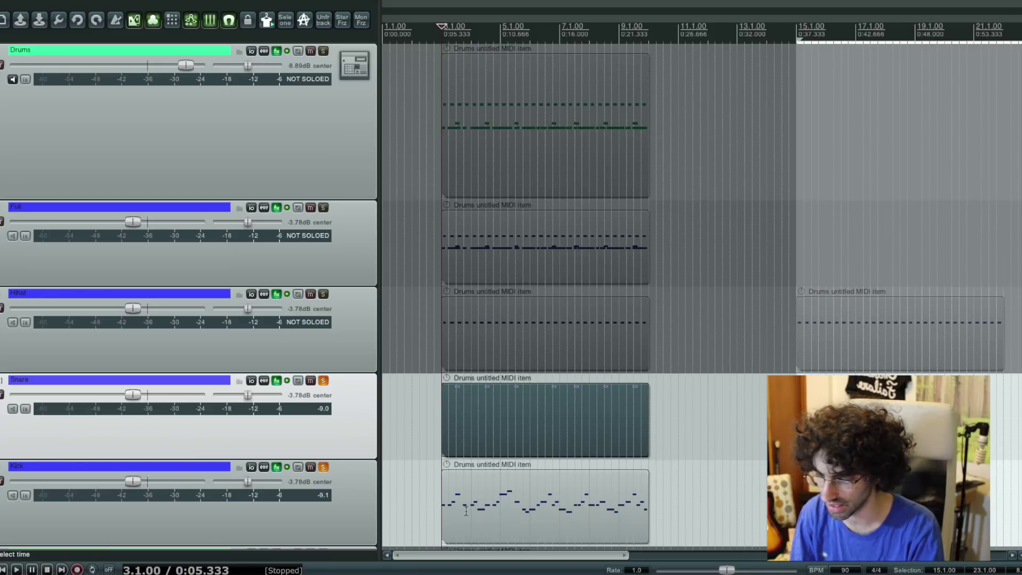
- Inspect the F#2 notes of the Hihat track's MIDI item at bar 3 and close the MIDI editor
click(468, 441)
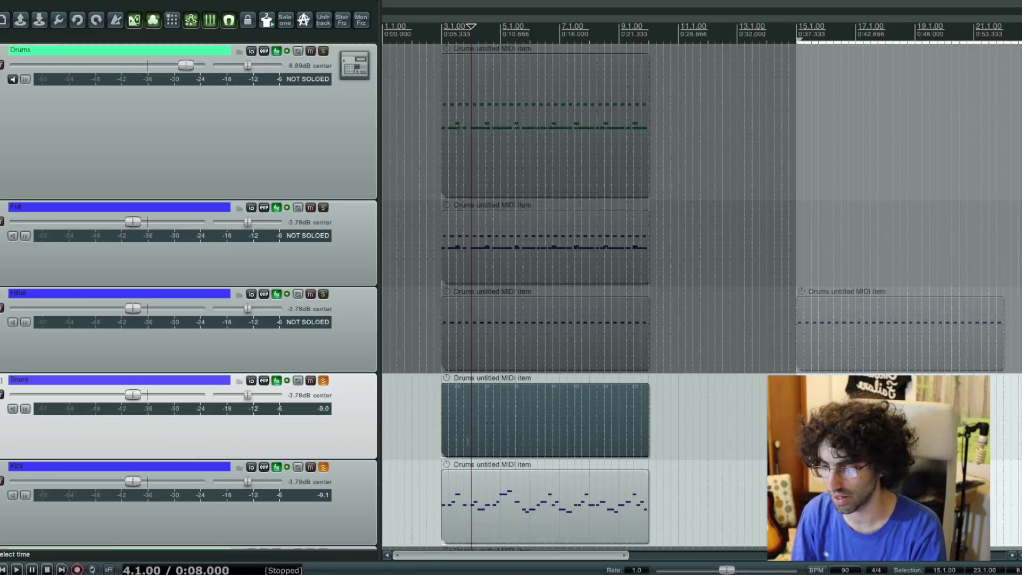
click(444, 436)
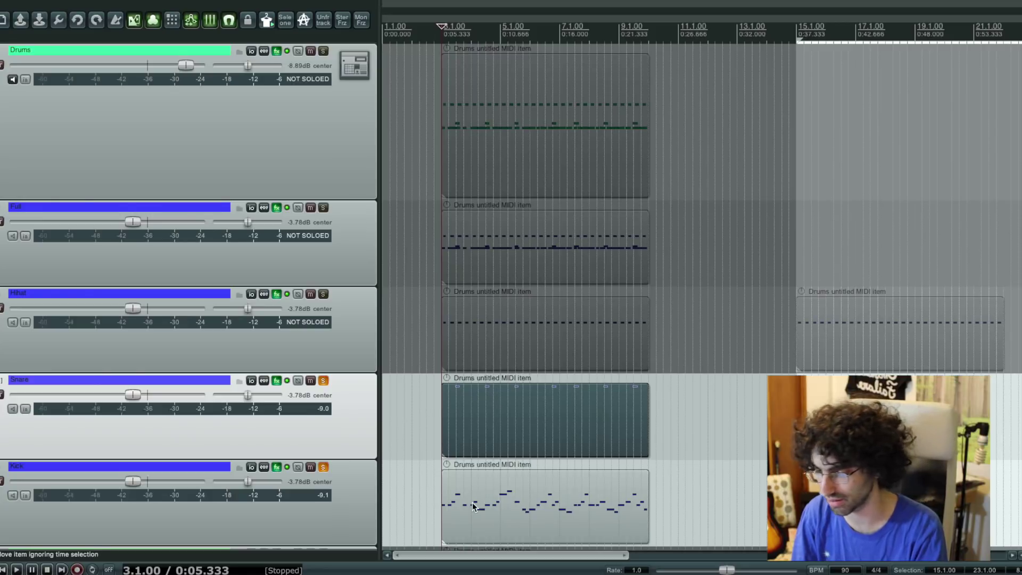
click(334, 350)
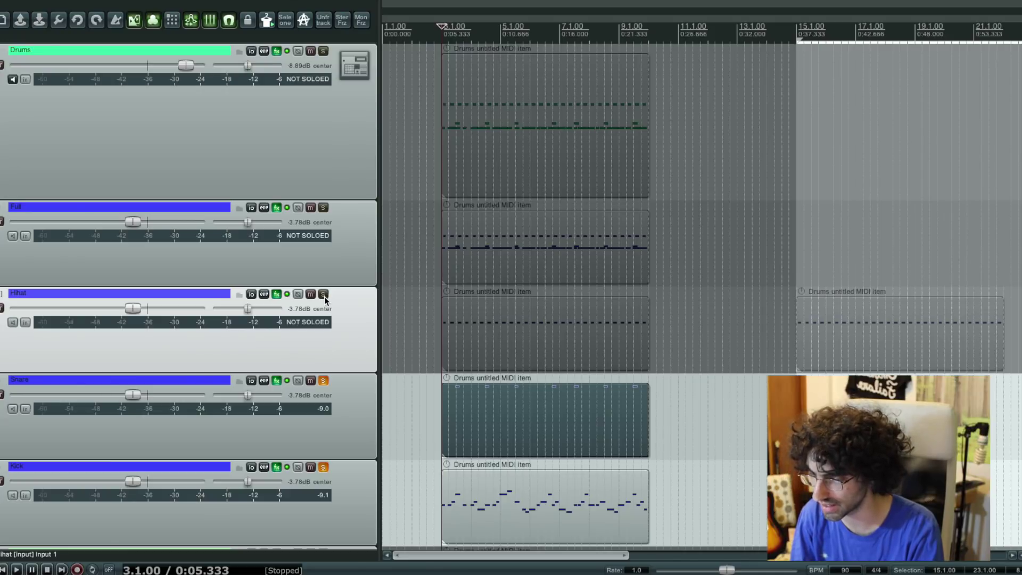
double_click(501, 333)
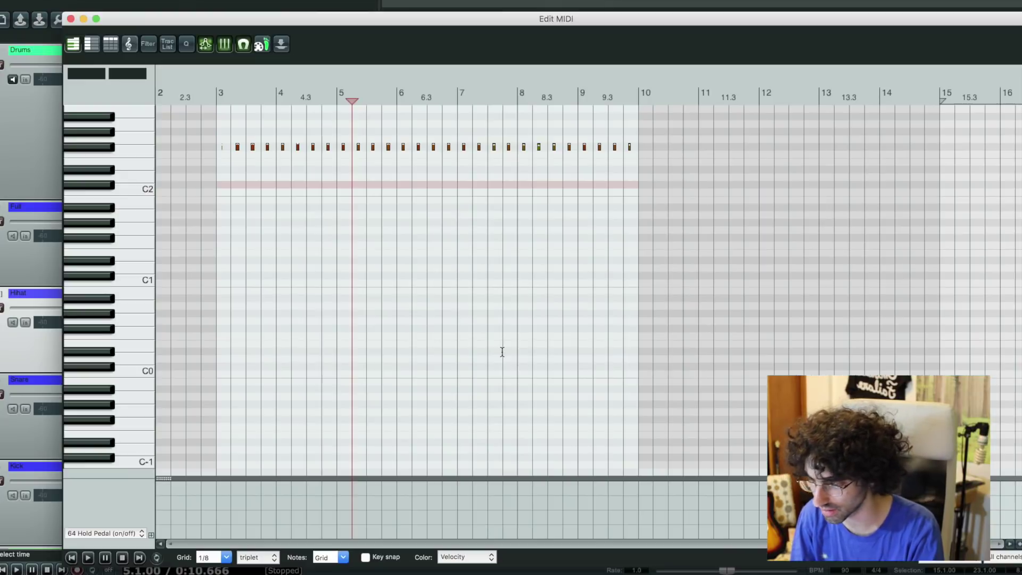
click(71, 19)
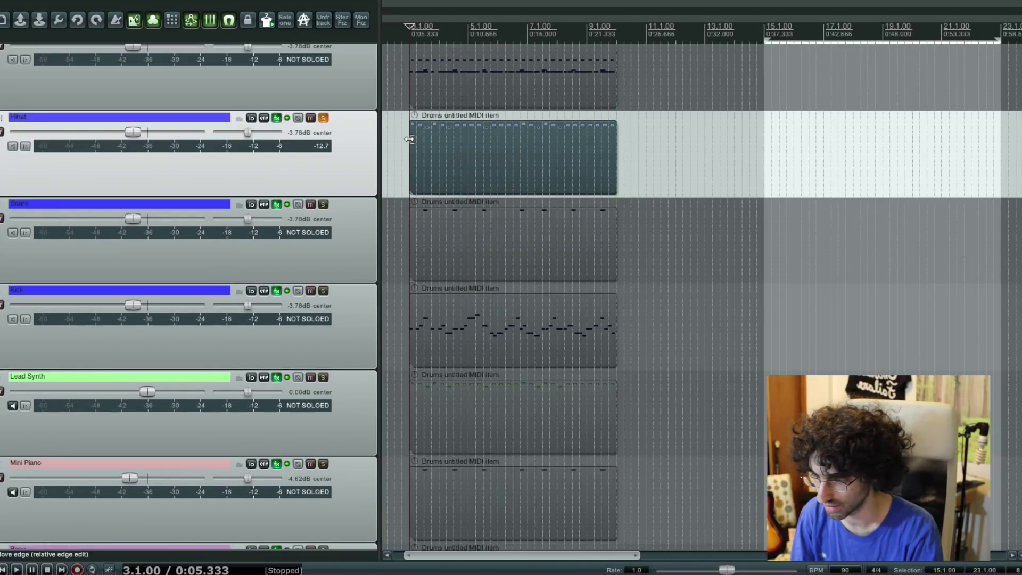
- Play the Hihat part on its own from bar 3, and solo the Snare and Kick tracks to hear all three together
key(space)
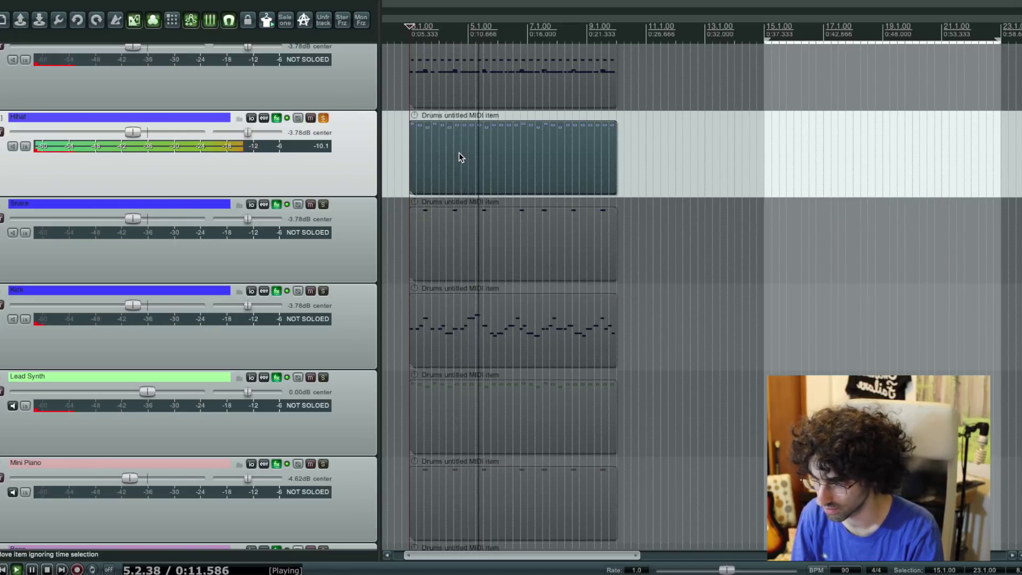
key(space)
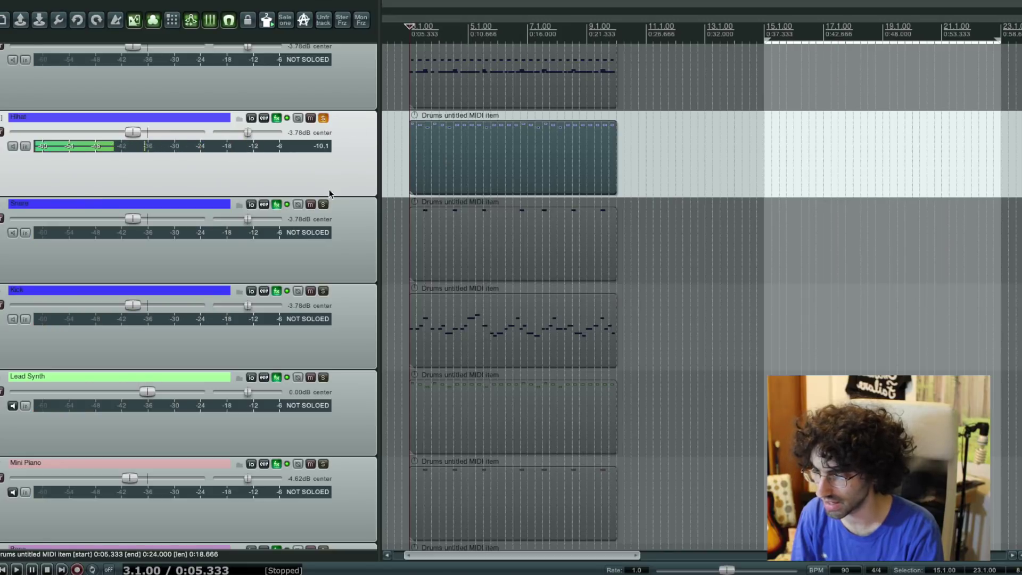
click(324, 205)
click(324, 292)
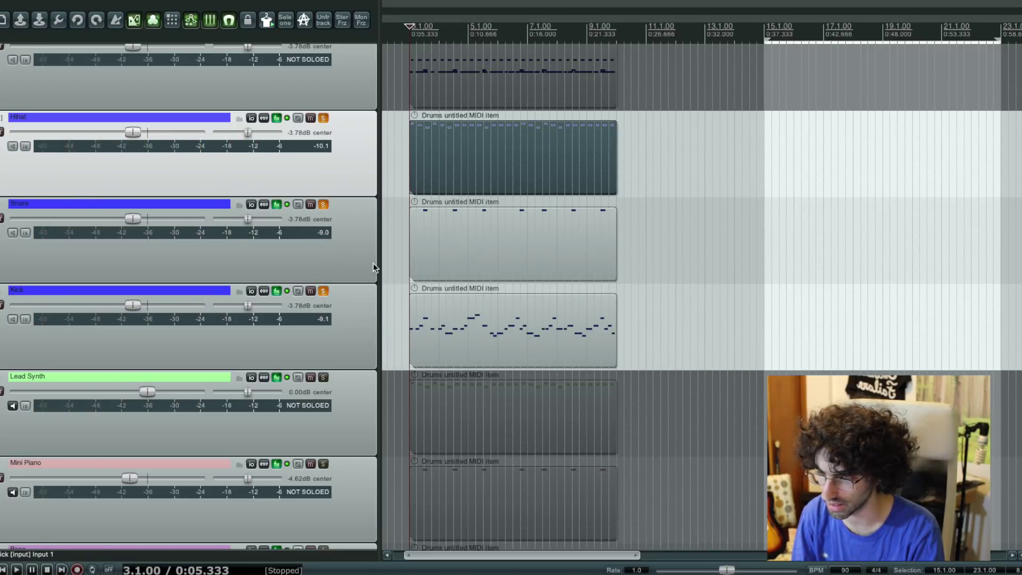
scroll(430, 202, up, 2)
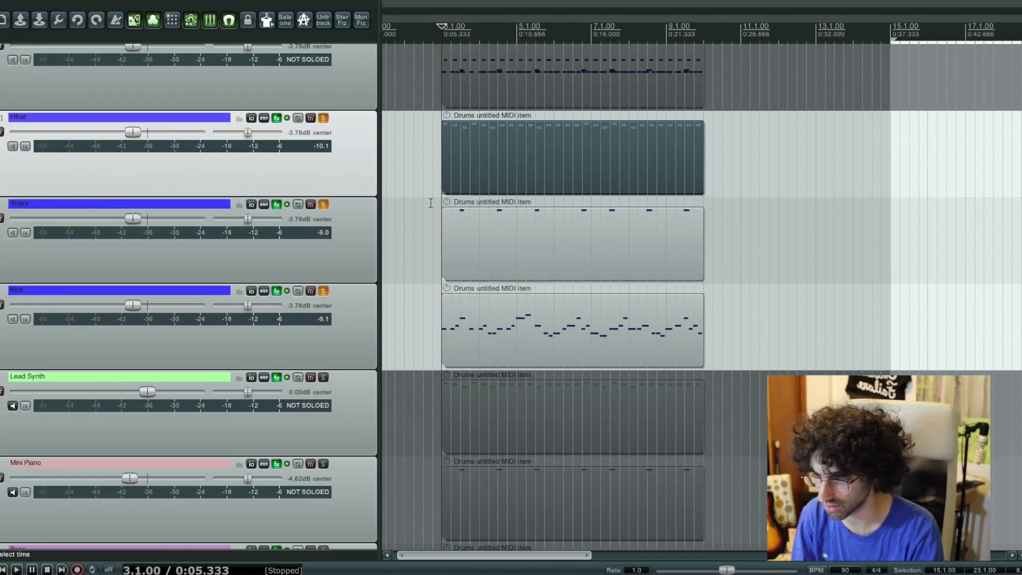
key(space)
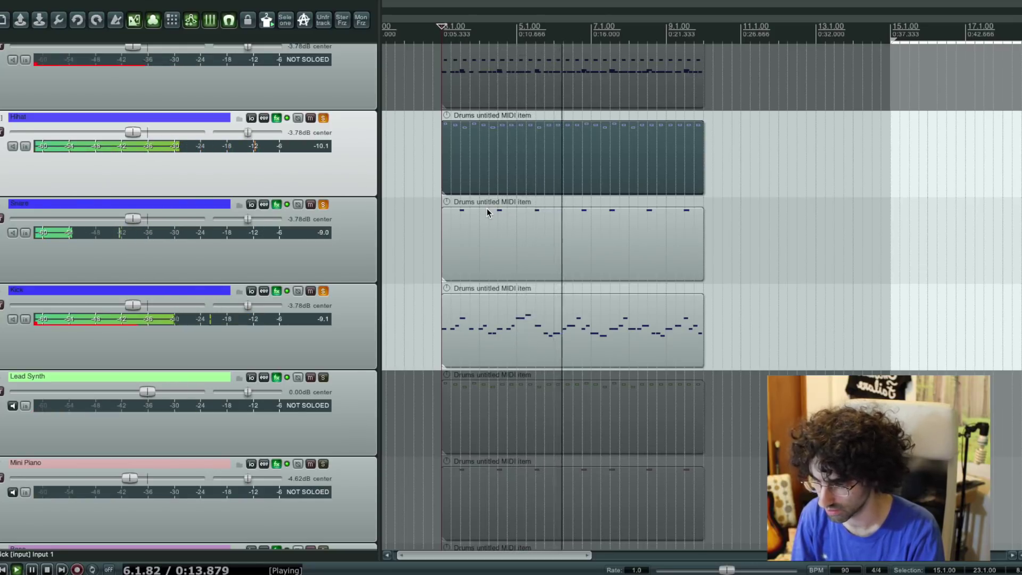
key(space)
- Solo the Drums track as well and play it from bar 3 together with the Hihat, Snare and Kick parts
scroll(478, 216, up, 2)
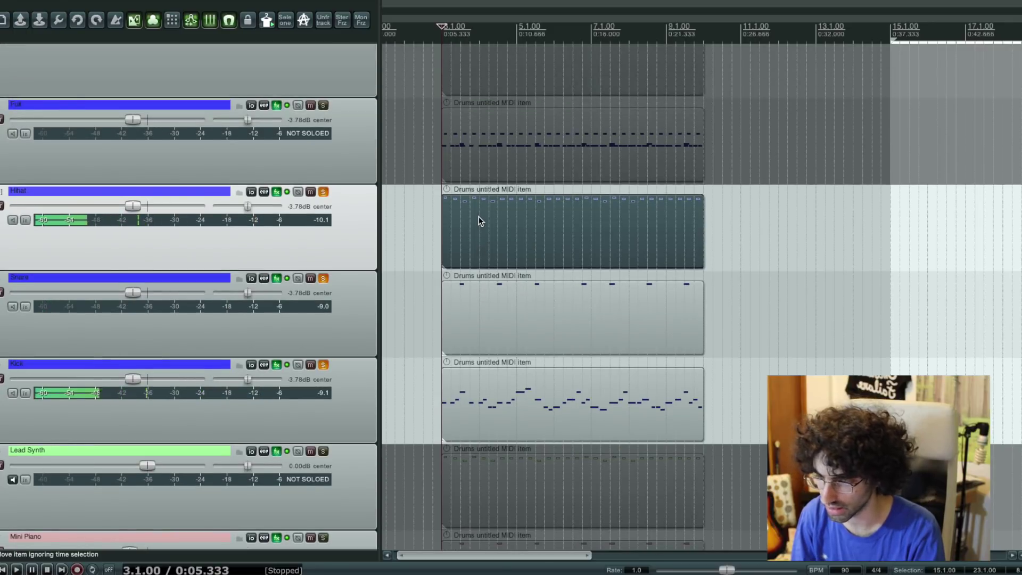
scroll(478, 216, up, 4)
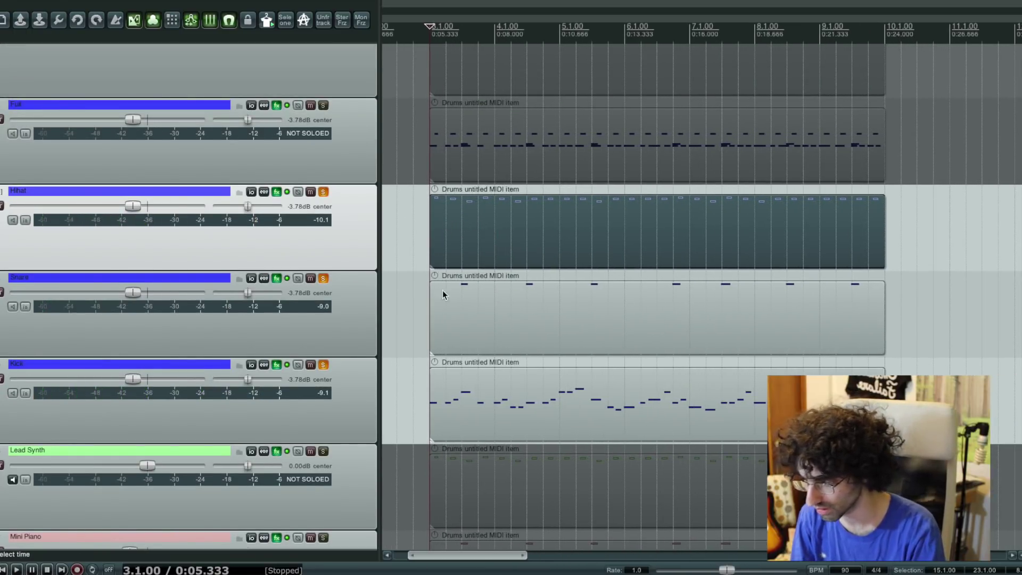
scroll(328, 367, up, 2)
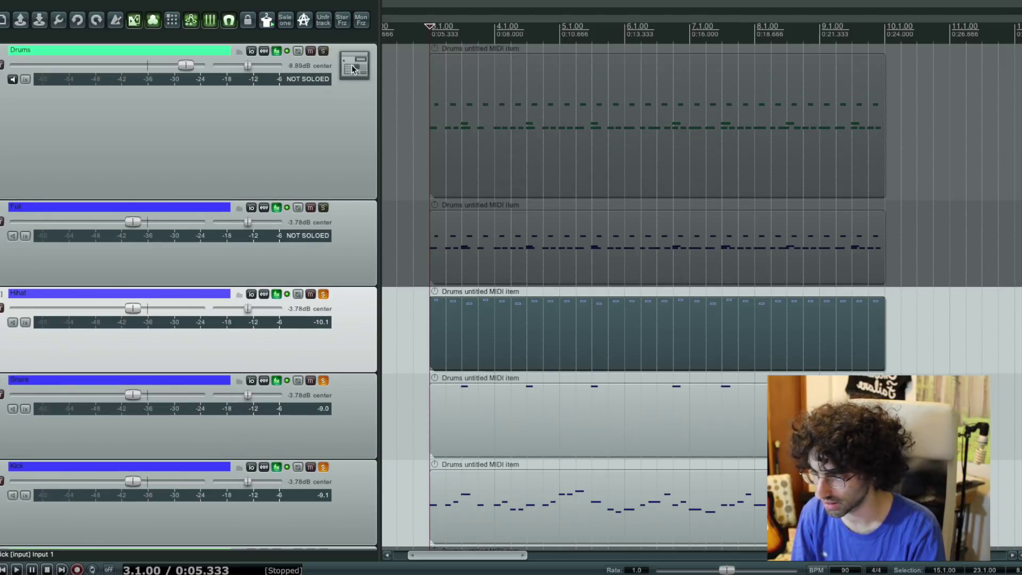
click(323, 51)
scroll(506, 221, down, 2)
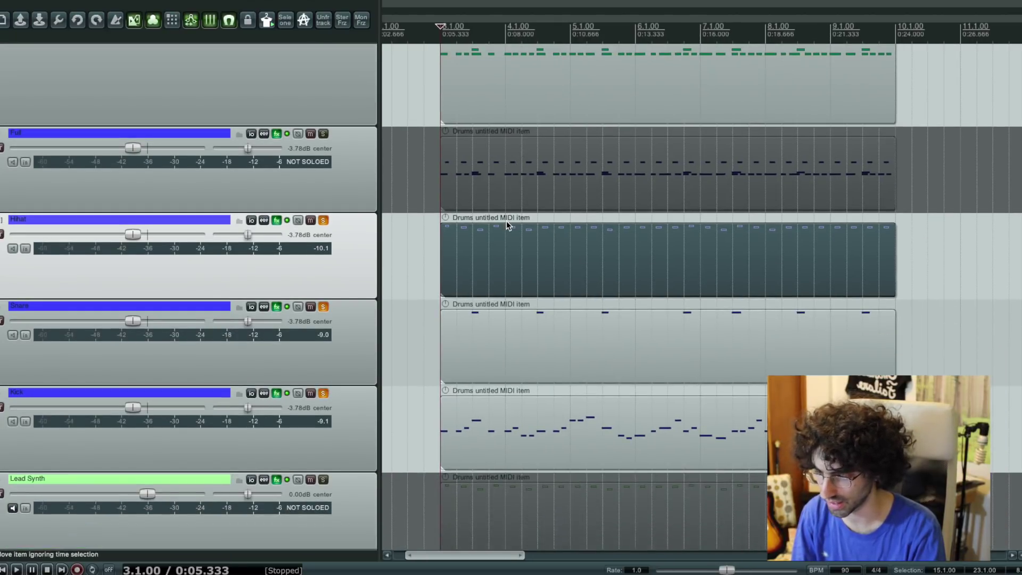
scroll(506, 222, up, 2)
scroll(506, 221, up, 1)
key(space)
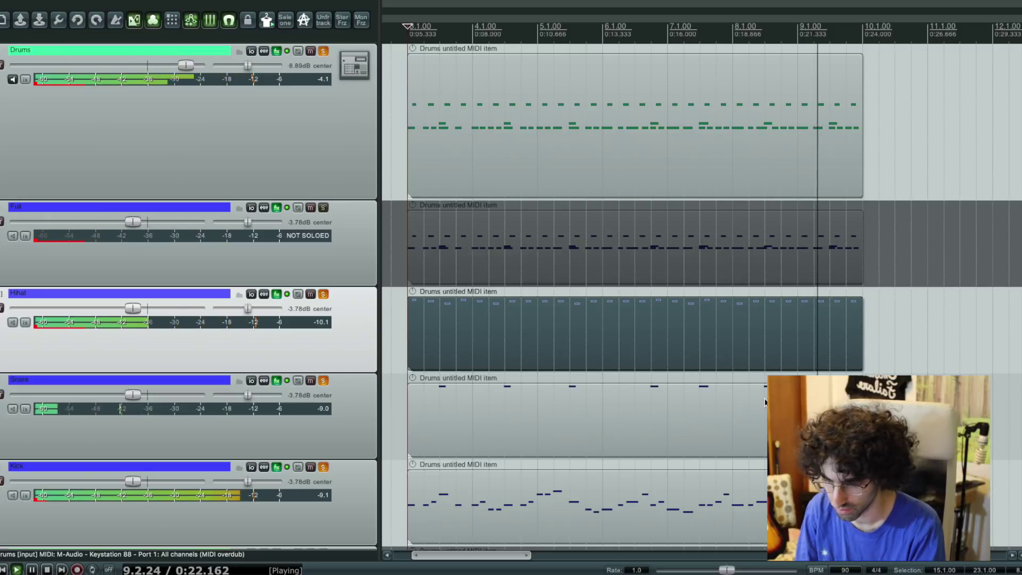
key(space)
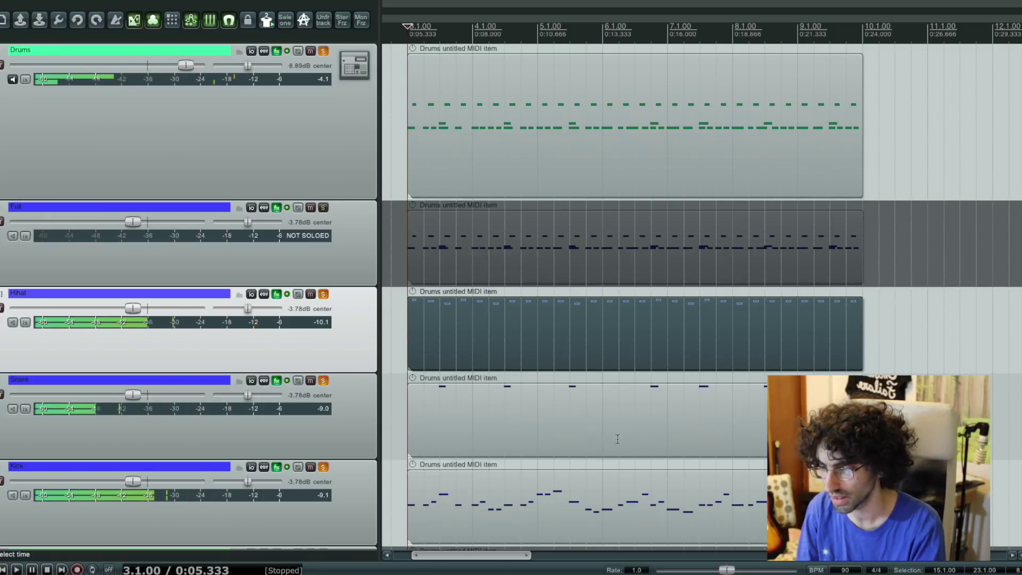
- Examine how the notes in the Snare, Hihat and Kick items line up around bars 3 and 4, selecting each item in turn
scroll(618, 438, down, 1)
click(504, 391)
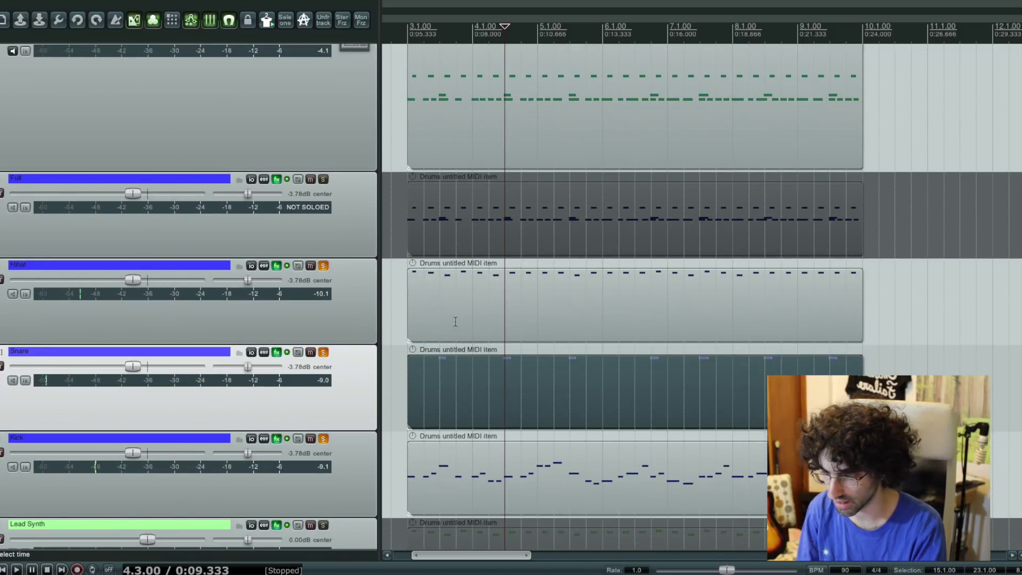
ctrl+click(452, 319)
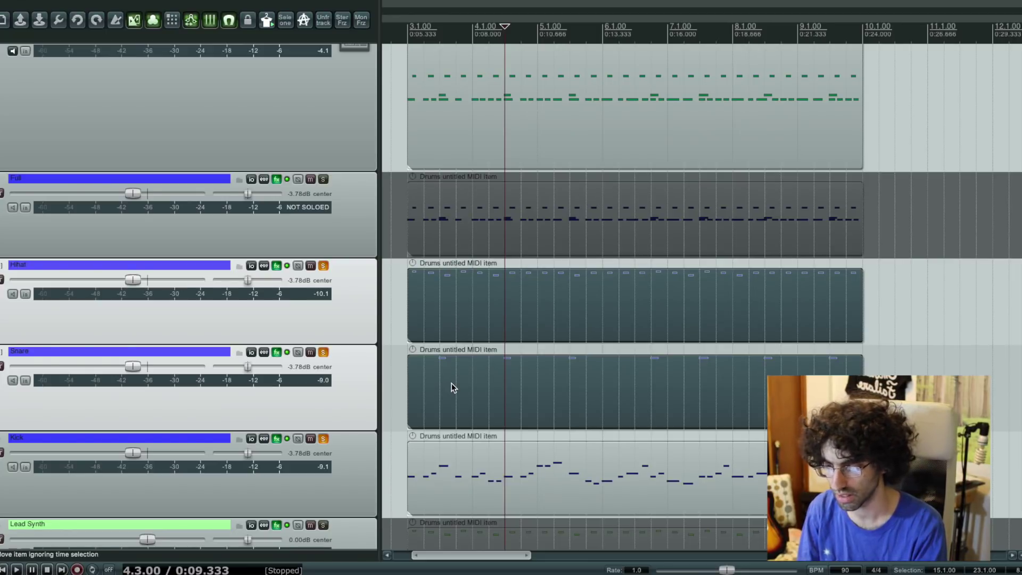
click(444, 371)
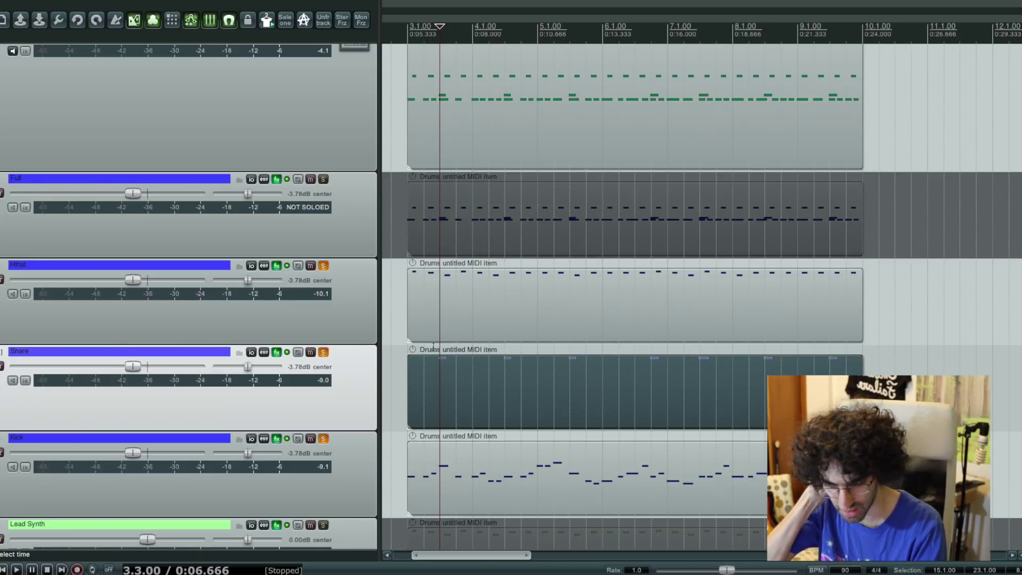
click(430, 305)
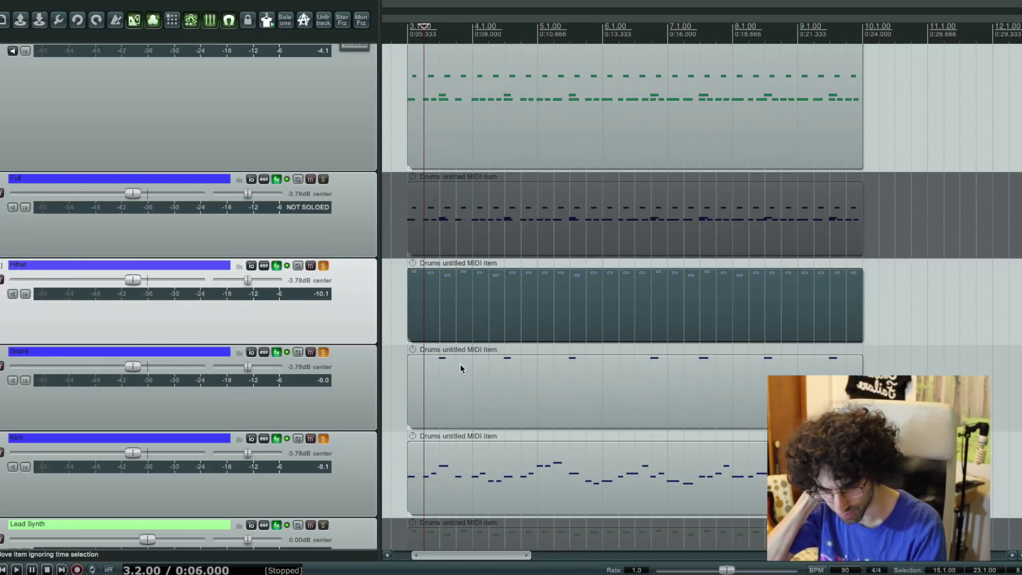
click(426, 473)
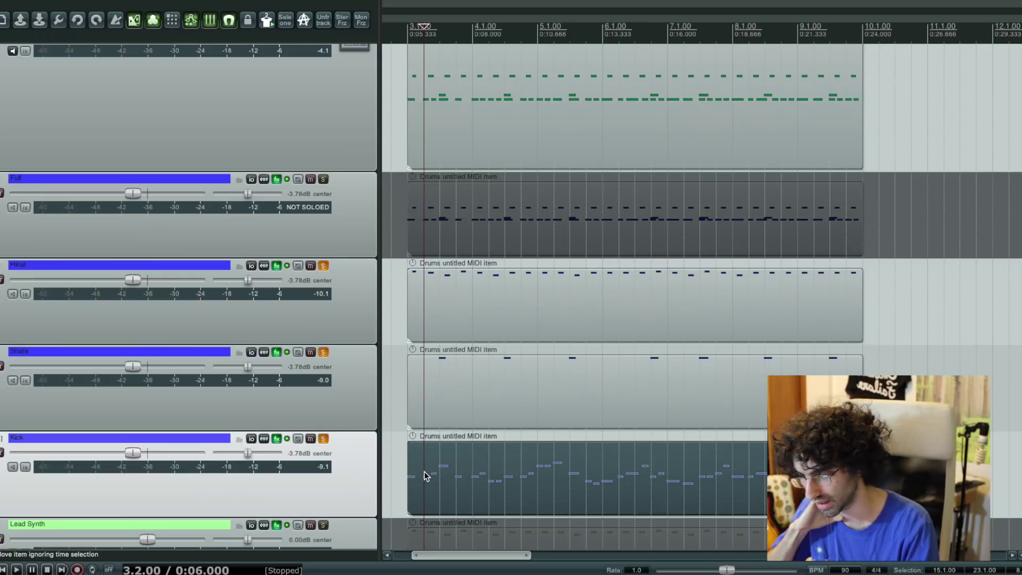
click(415, 477)
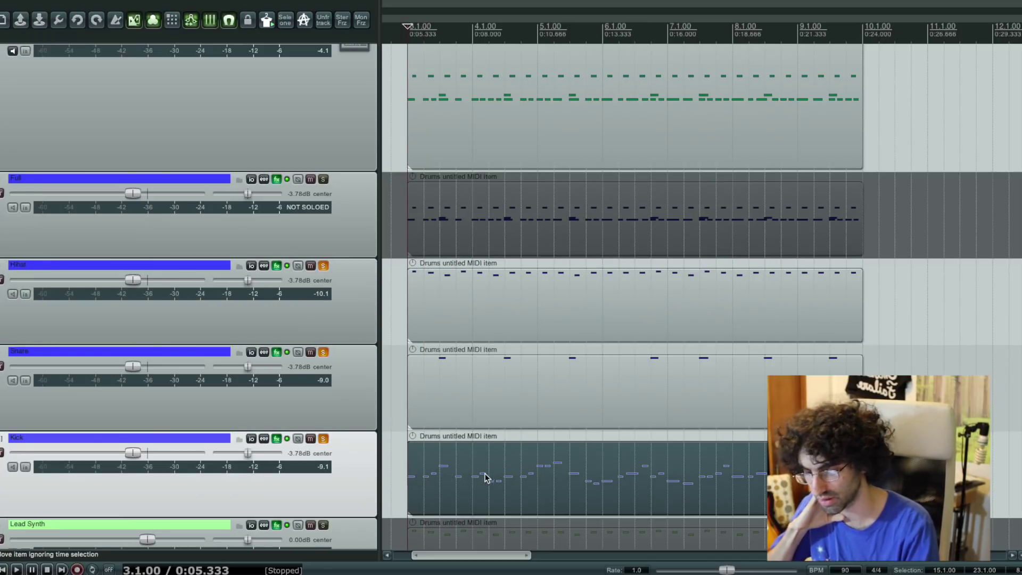
scroll(461, 469, down, 3)
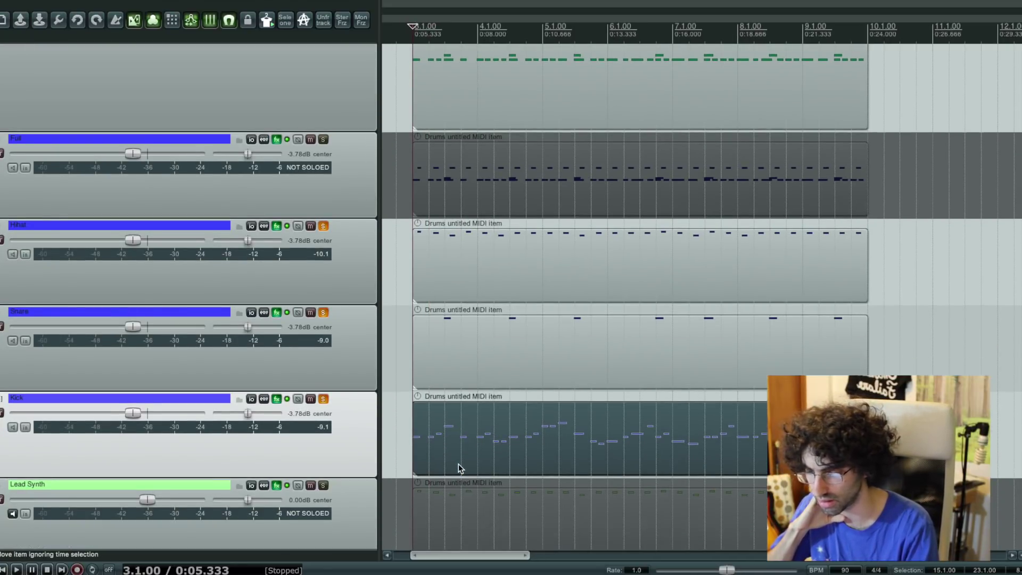
click(468, 277)
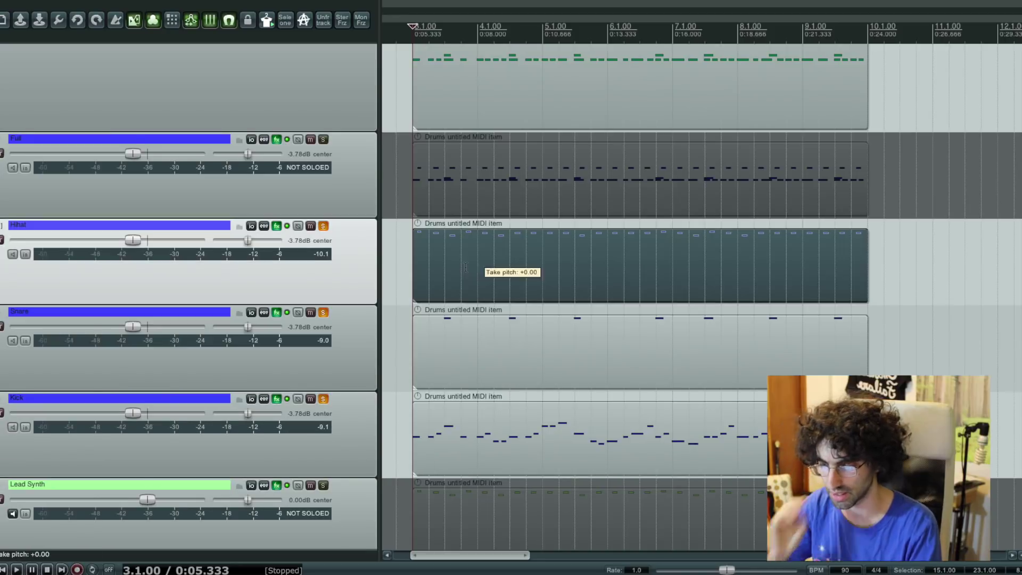
shift+click(500, 423)
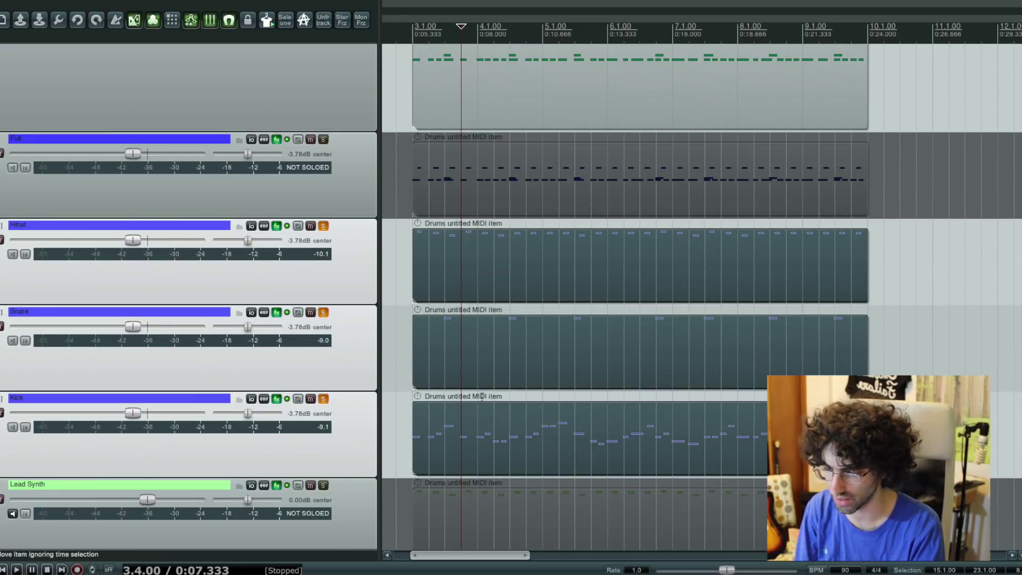
click(420, 269)
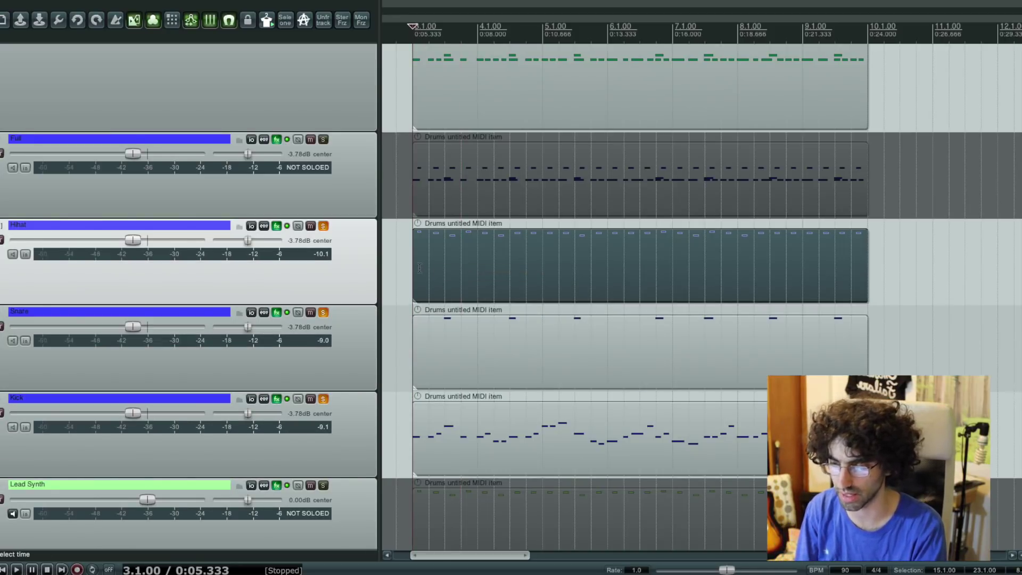
- Compare the Drums track's MIDI item with the split parts, and select the Hihat, Snare and Kick items together
scroll(419, 268, up, 2)
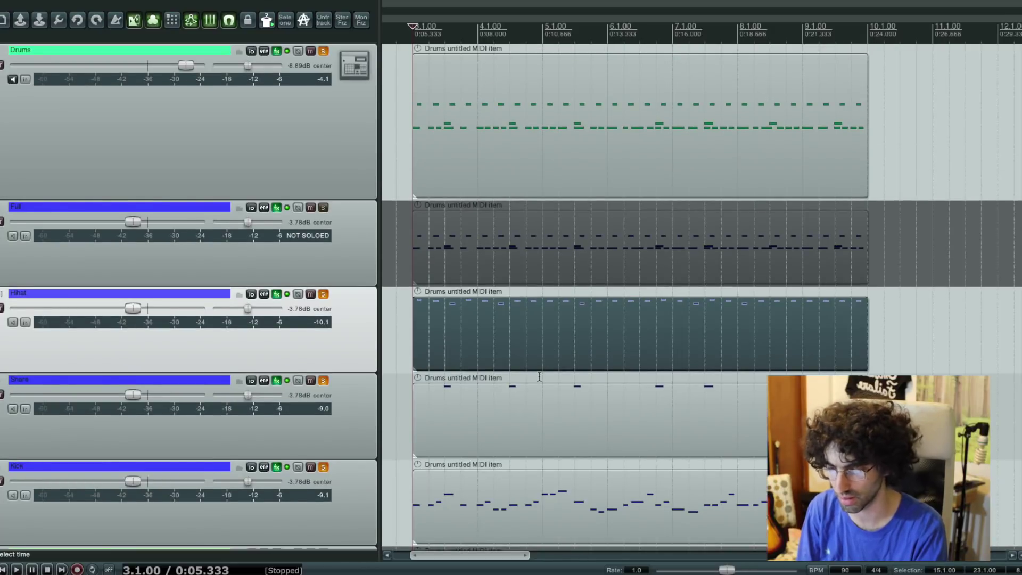
scroll(539, 373, down, 3)
scroll(539, 376, up, 3)
scroll(533, 372, down, 2)
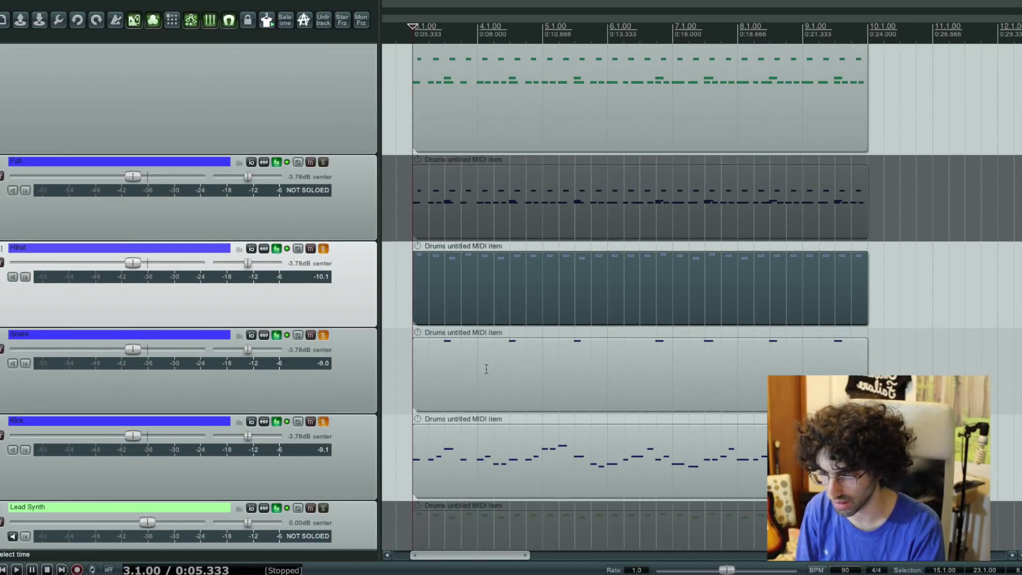
scroll(483, 367, left, 1)
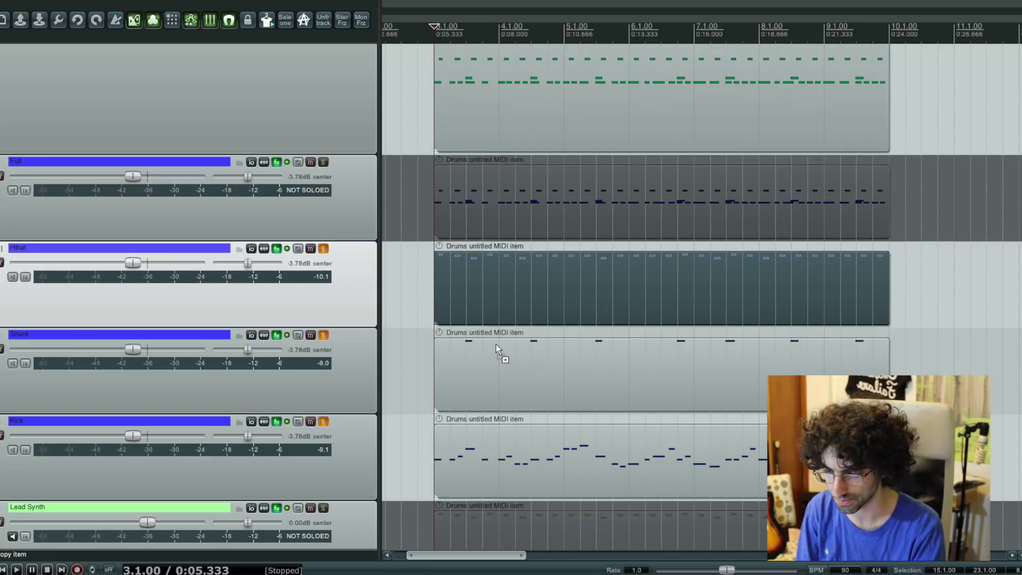
scroll(493, 342, down, 3)
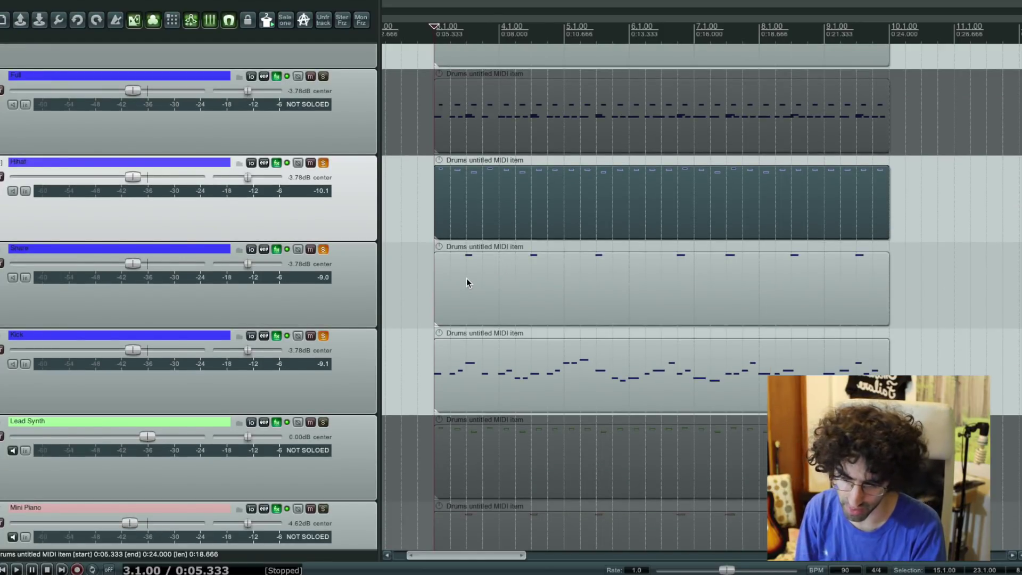
scroll(481, 249, up, 4)
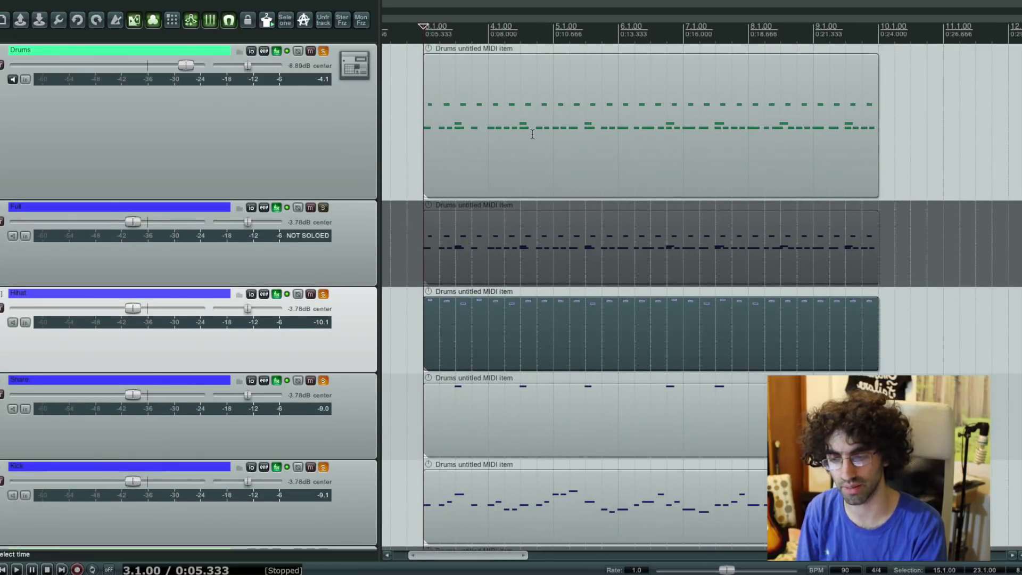
scroll(532, 134, left, 1)
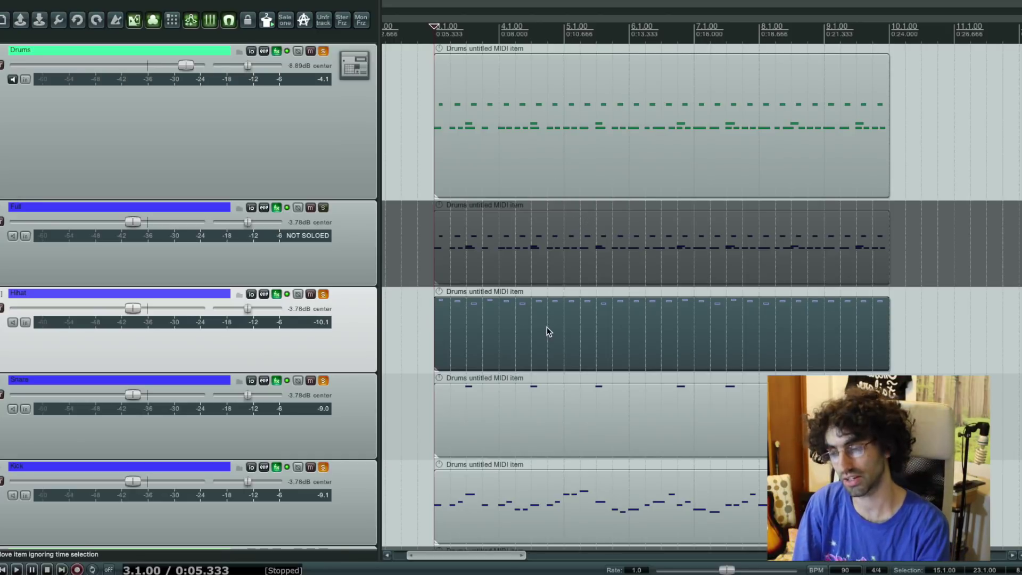
scroll(546, 333, down, 3)
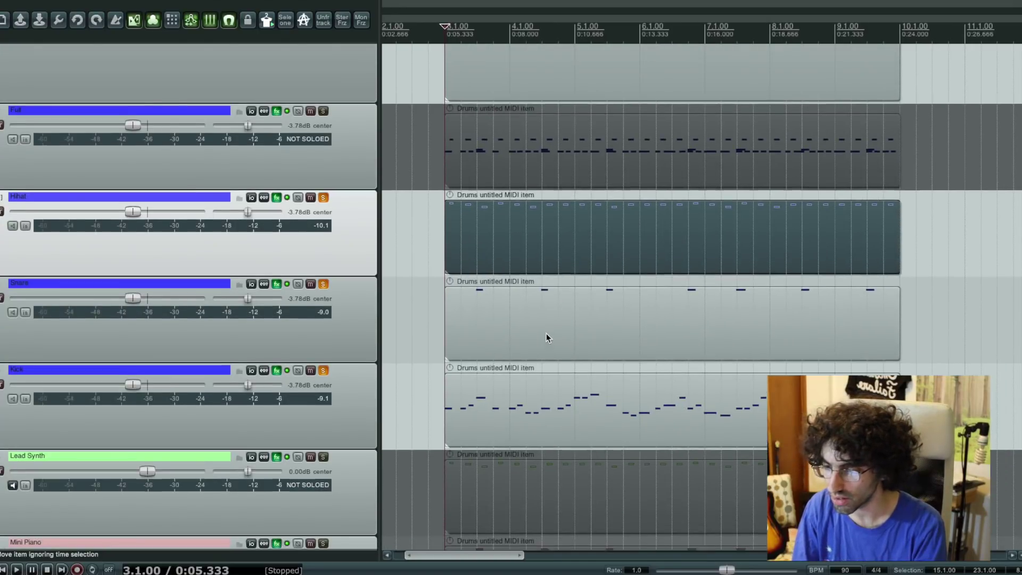
scroll(546, 333, up, 3)
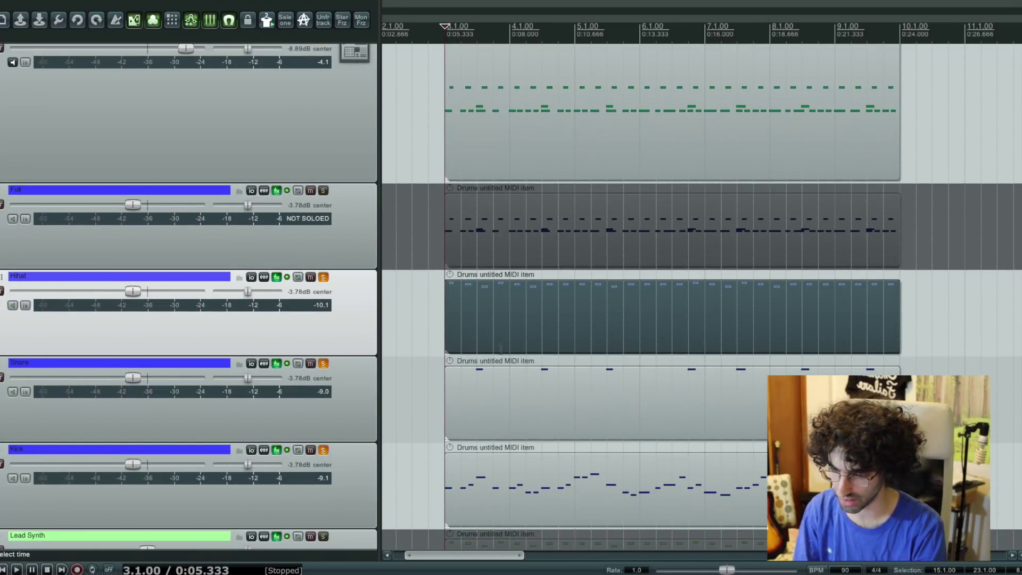
click(497, 490)
- Clear the drum part solos, solo only the Lead Synth track, and play its MIDI item from bar 3
scroll(484, 415, down, 8)
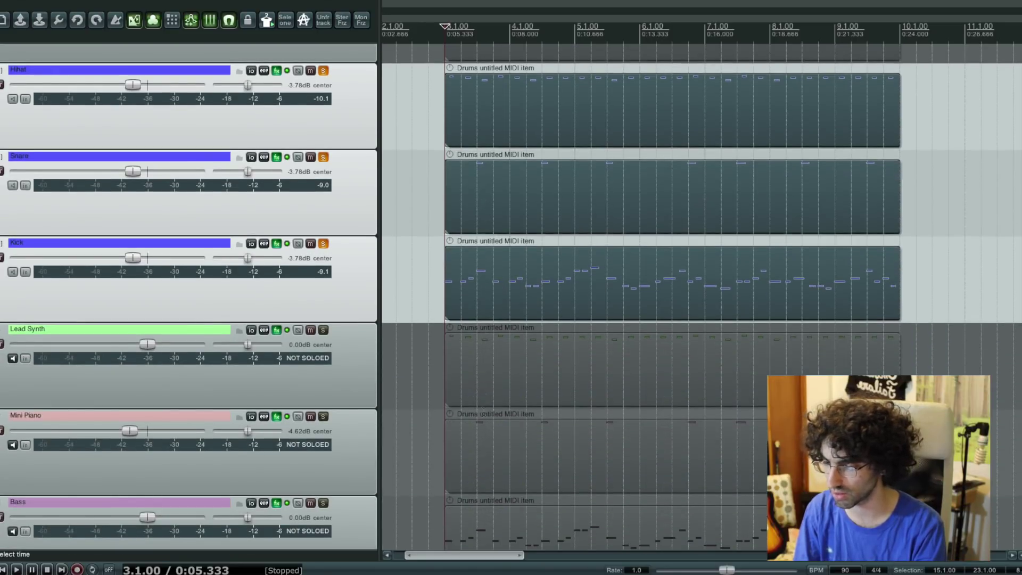
click(322, 257)
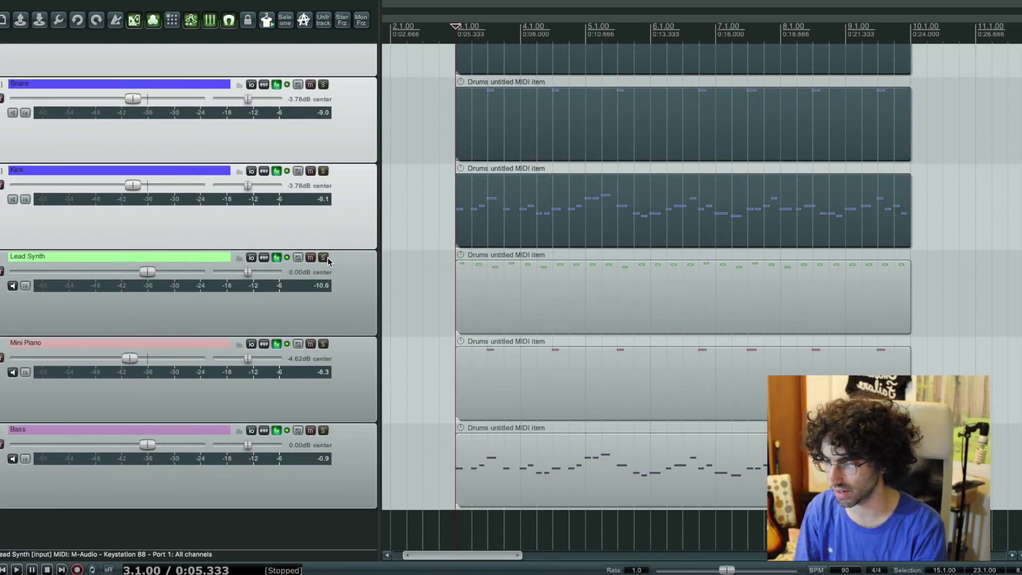
click(323, 344)
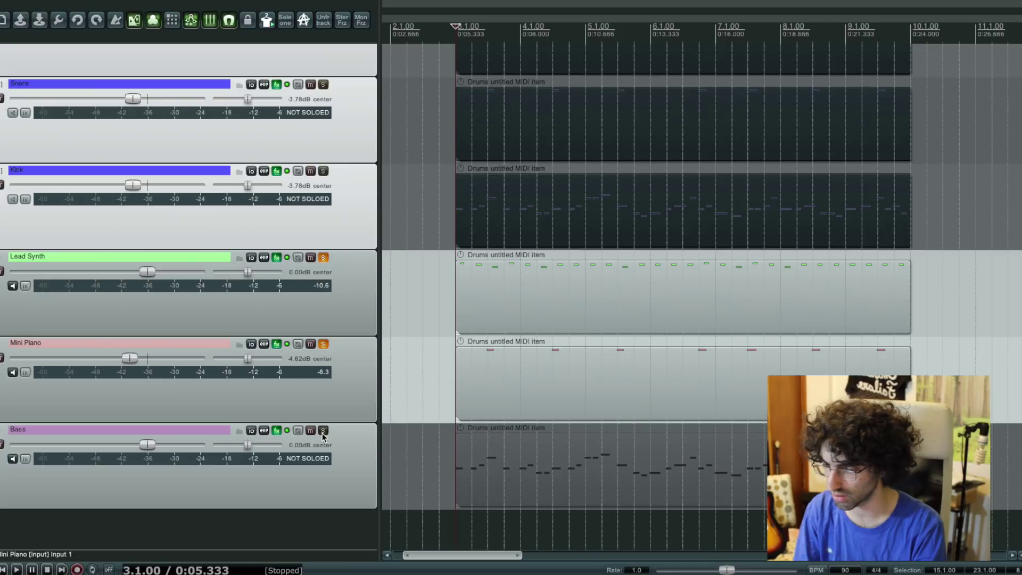
click(323, 431)
click(323, 344)
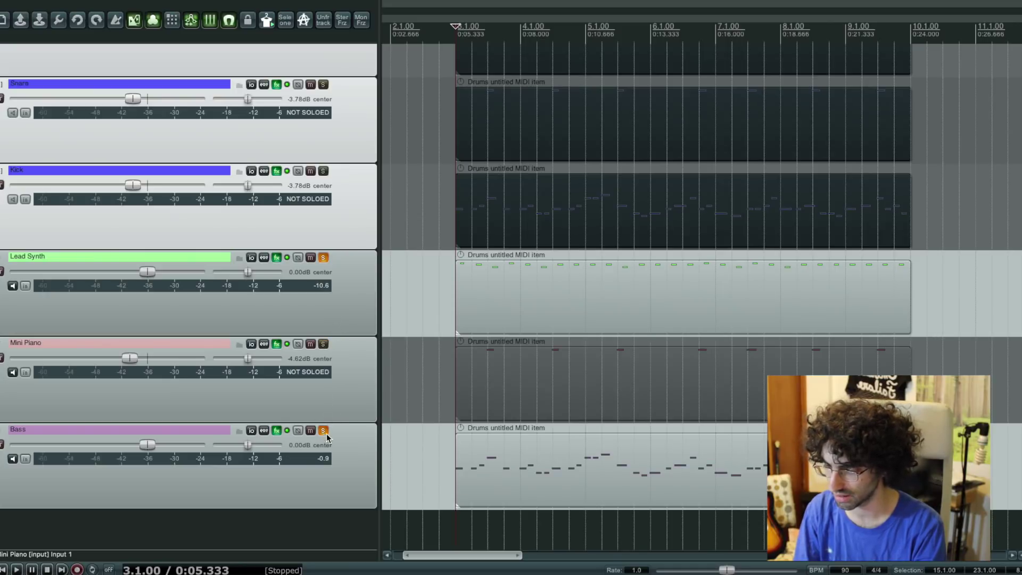
click(323, 430)
click(471, 304)
key(space)
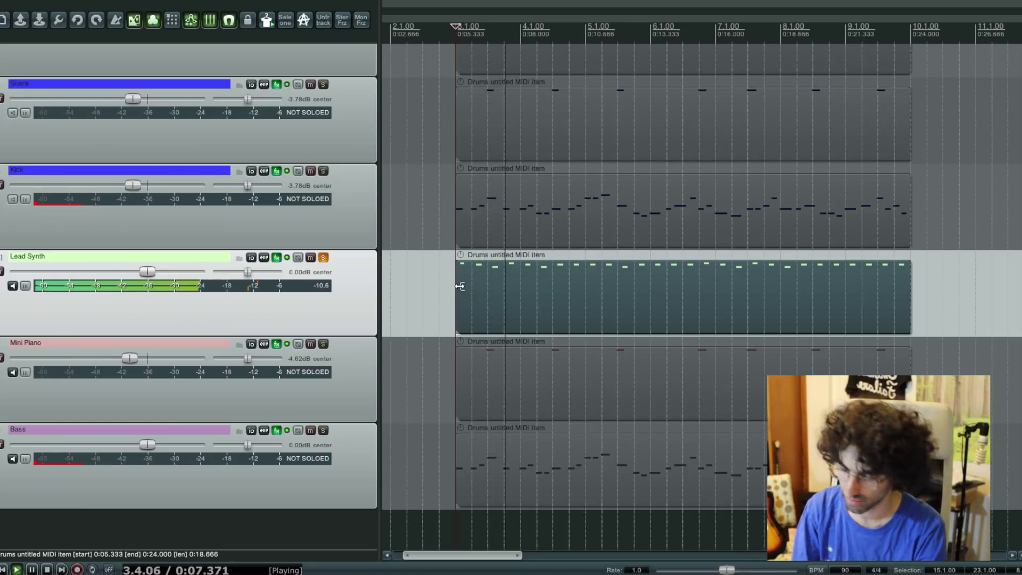
key(space)
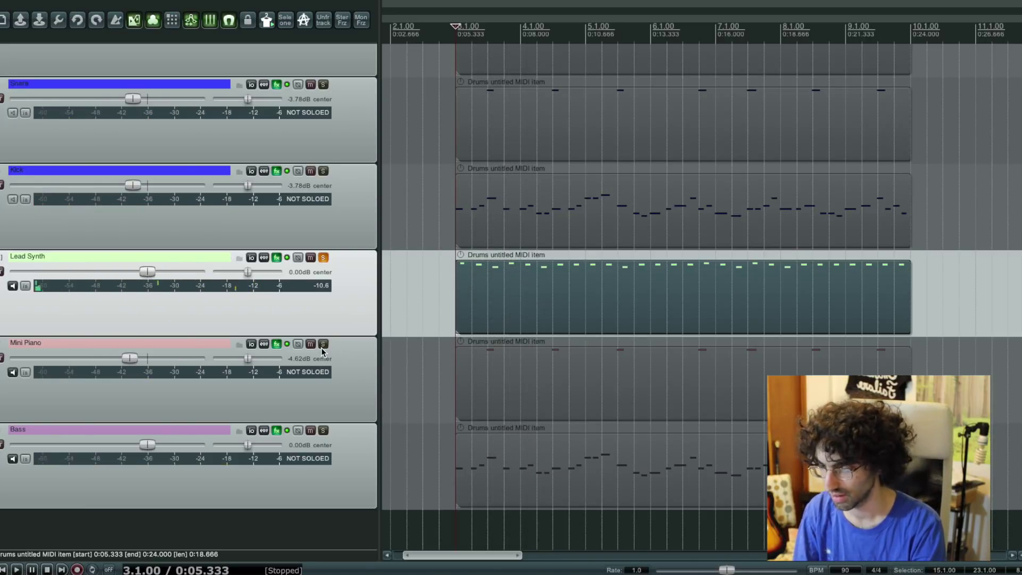
- Switch the solo from the Lead Synth to the Mini Piano track and play its part from bar 3
click(323, 344)
click(323, 258)
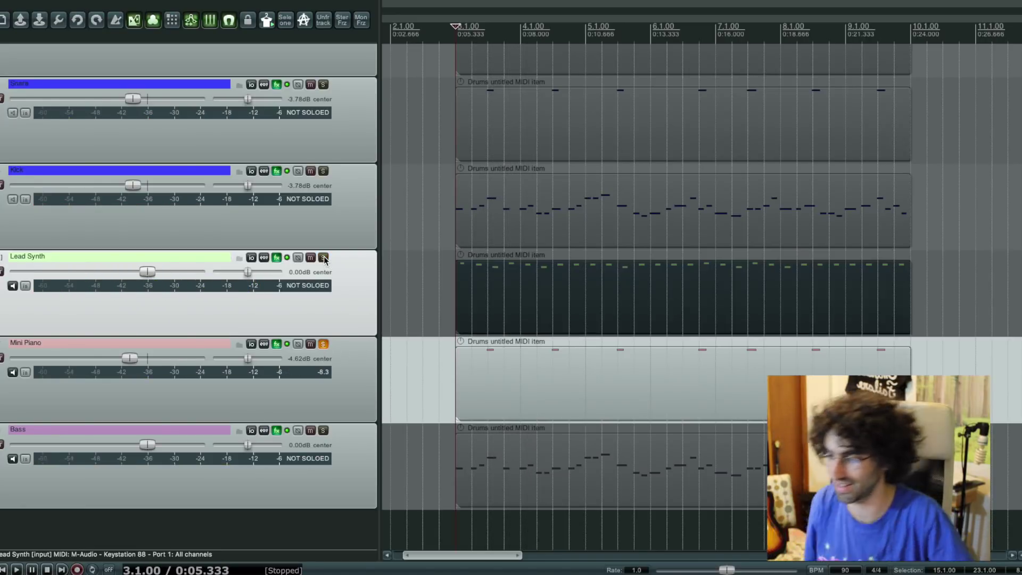
key(space)
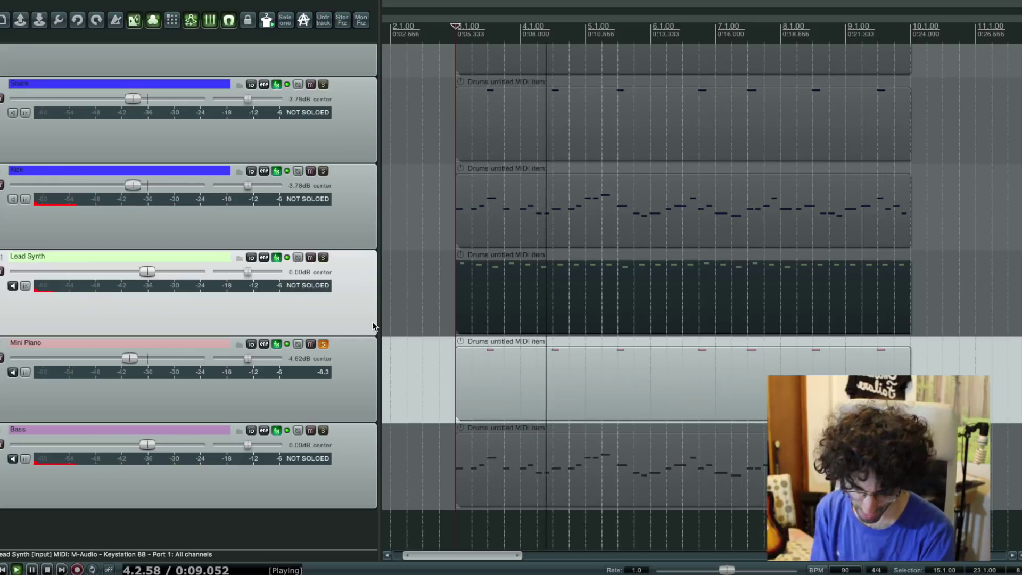
key(space)
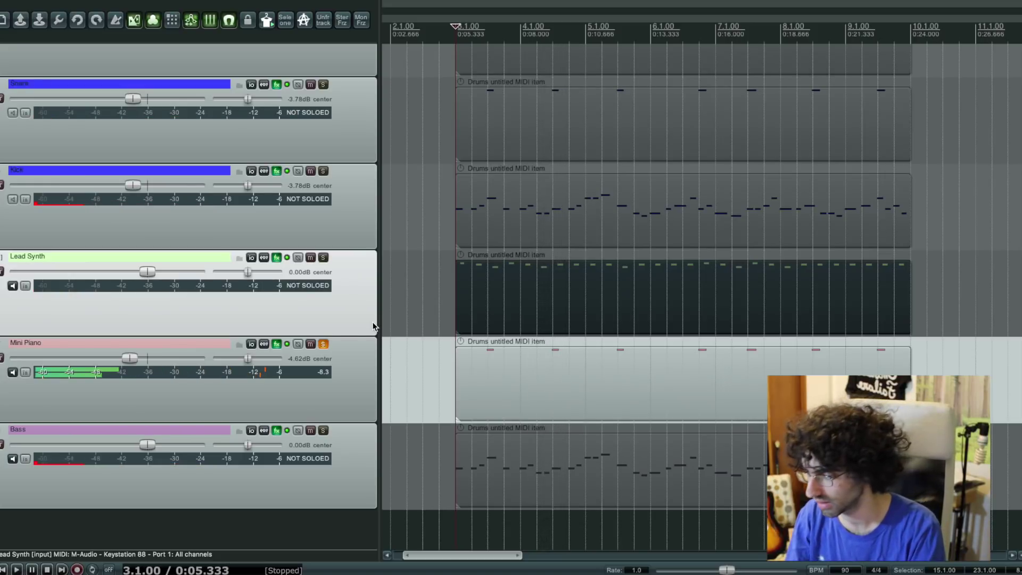
- Switch the solo from the Mini Piano to the Bass track and play its part from bar 3
click(323, 430)
click(323, 344)
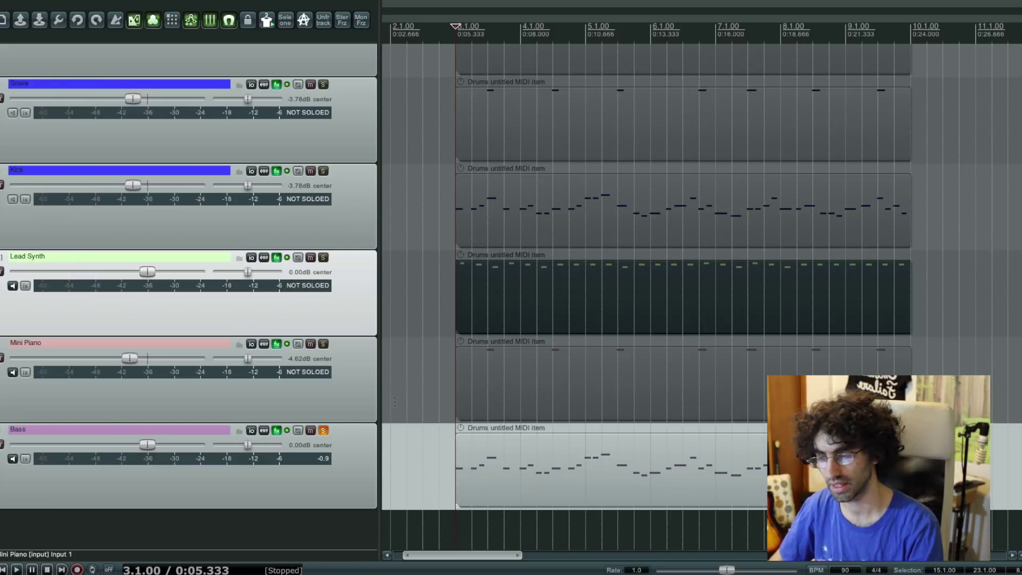
key(space)
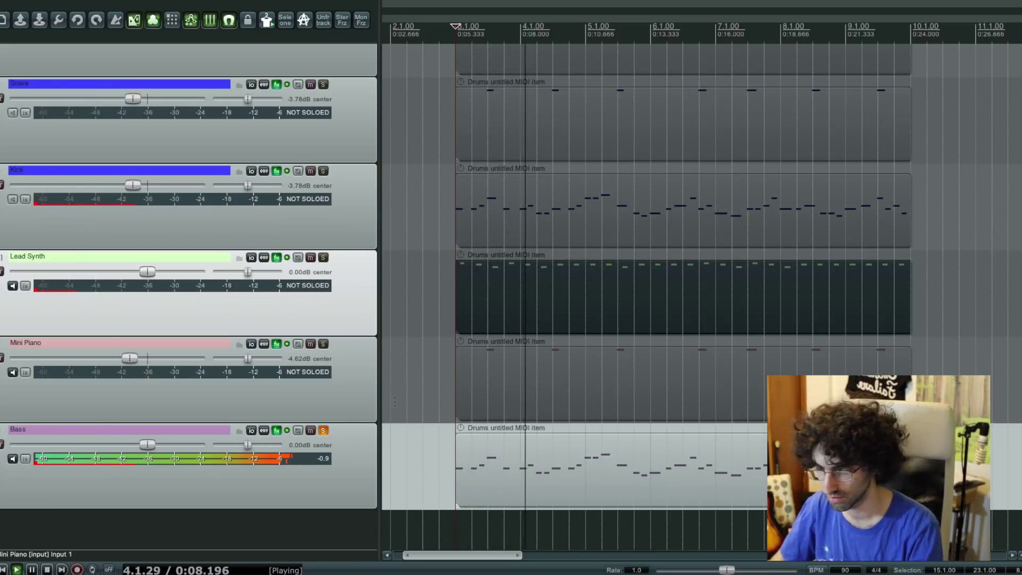
key(space)
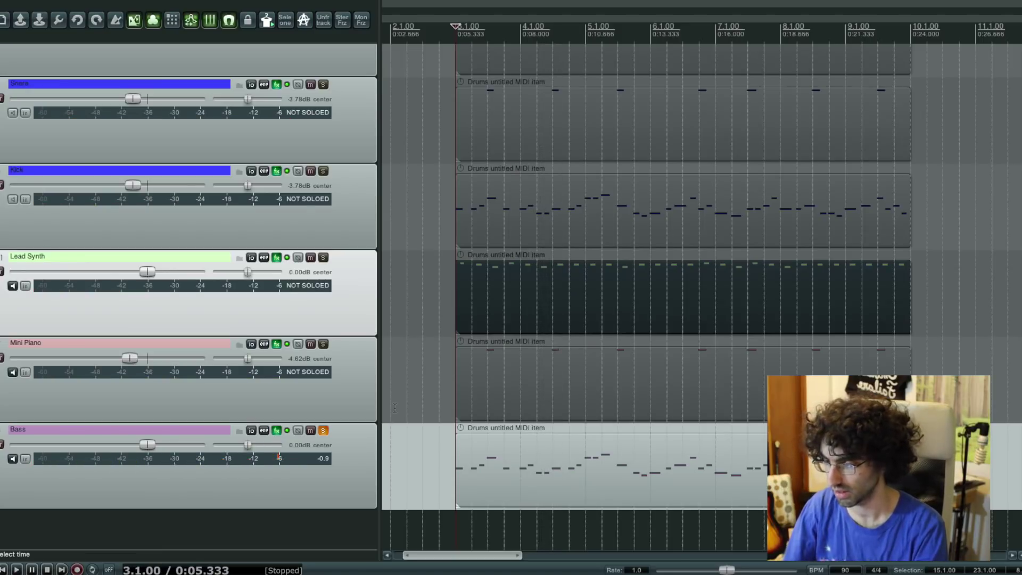
- Play the soloed Lead Synth, Mini Piano and Bass together from bar 3, lowering the Mini Piano volume to -9.14 dB
click(323, 258)
key(space)
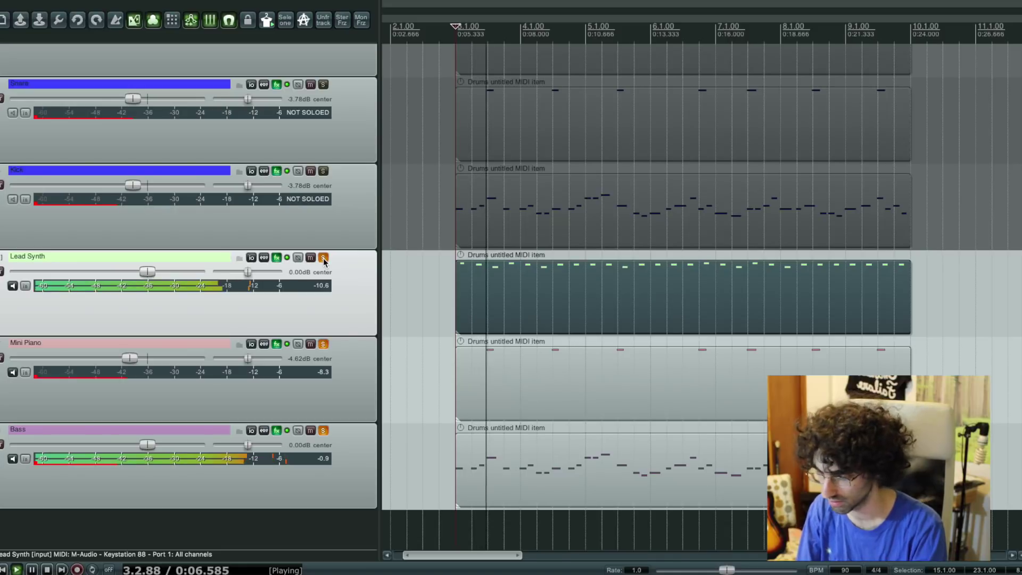
mouse_move(126, 362)
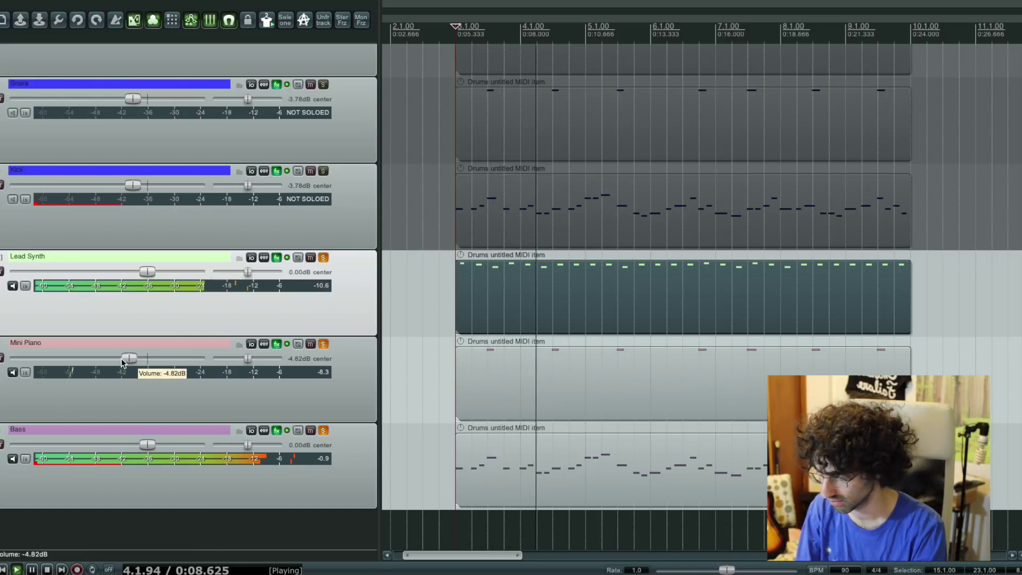
drag(125, 361, 115, 361)
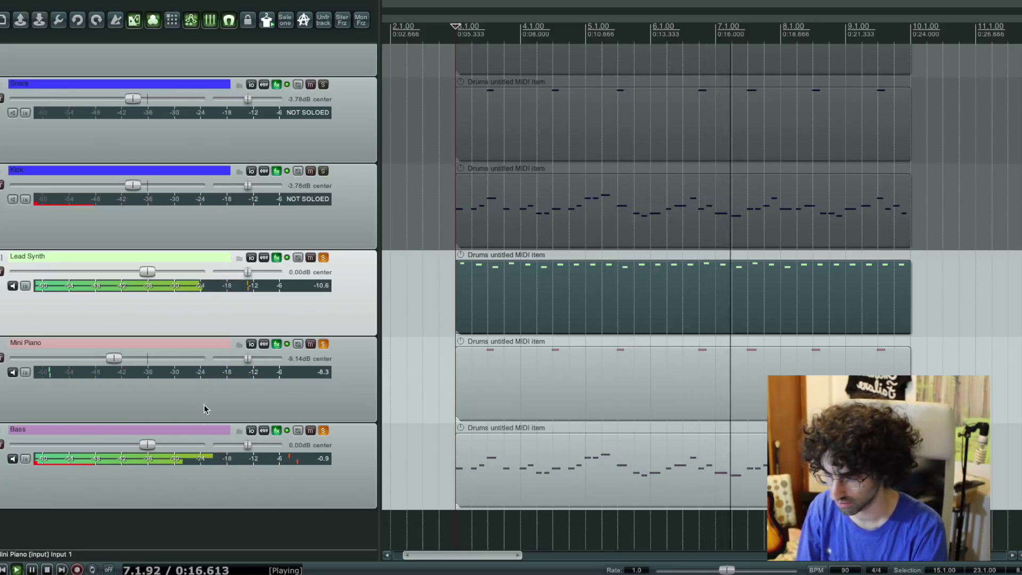
key(space)
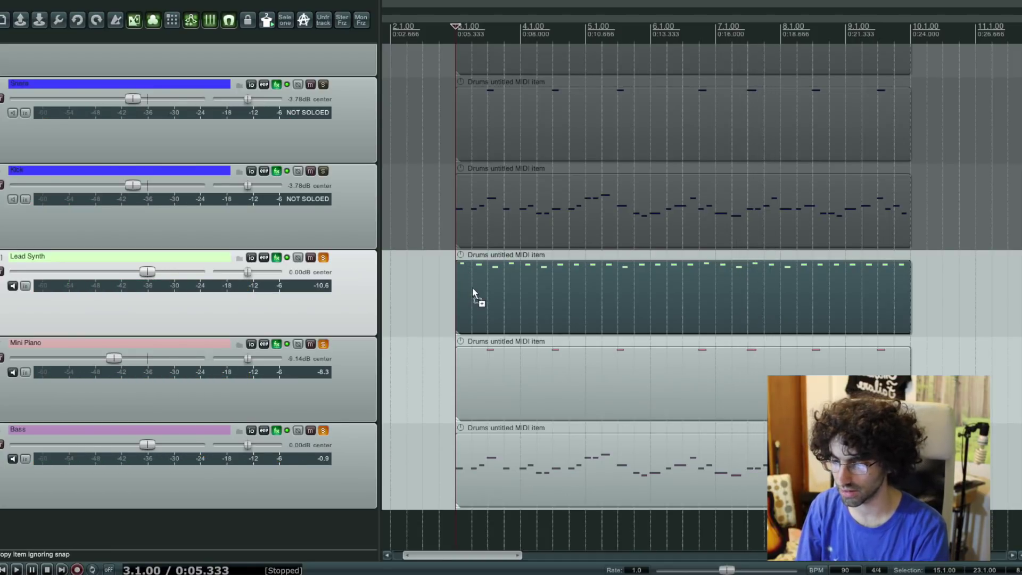
- Add the Drums track to the soloed instruments and play them from bar 3, lowering the Mini Piano volume to -10.7 dB
scroll(472, 287, down, 1)
scroll(471, 286, down, 3)
scroll(472, 286, down, 1)
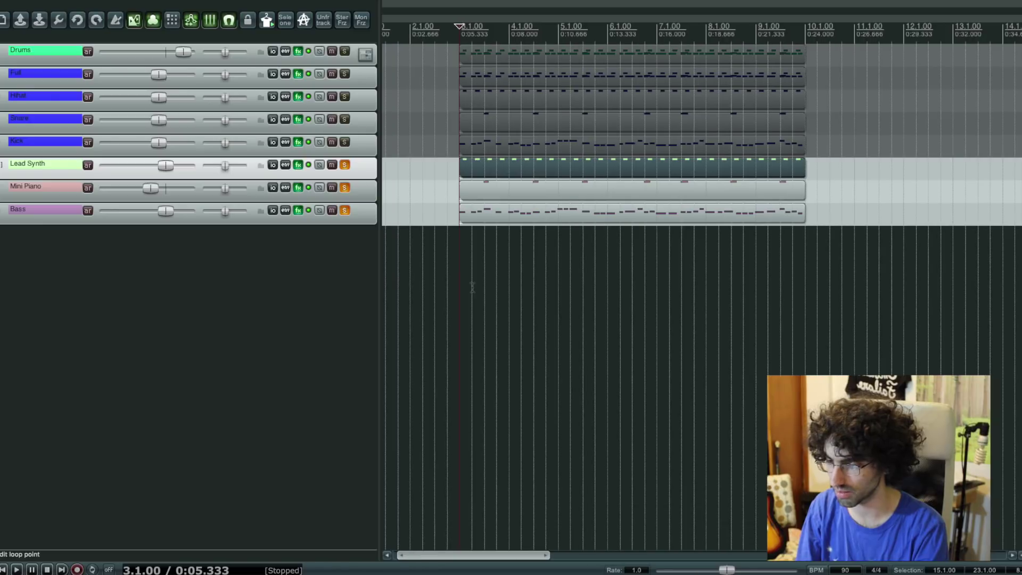
scroll(471, 286, up, 2)
scroll(471, 286, up, 4)
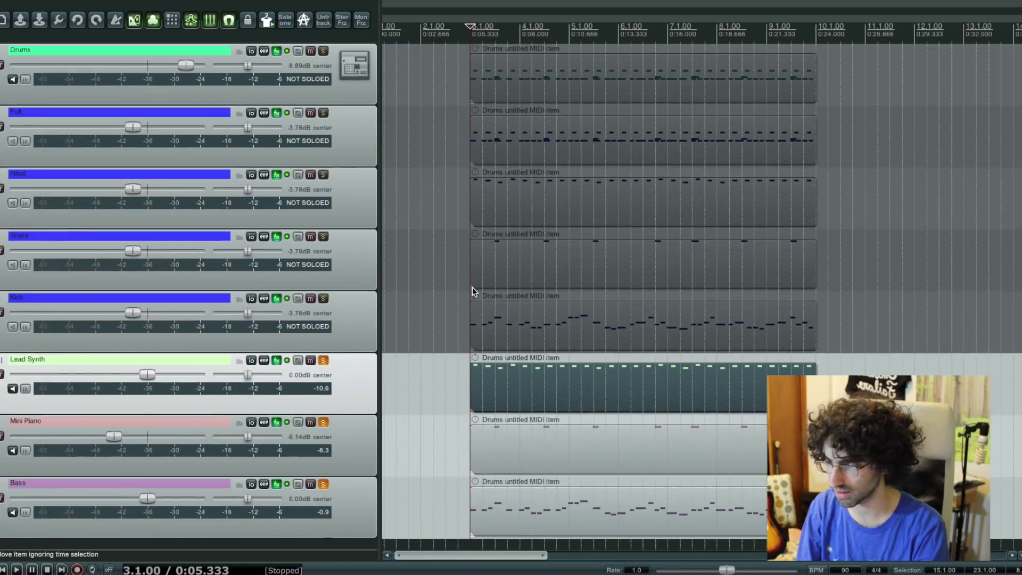
click(426, 80)
key(space)
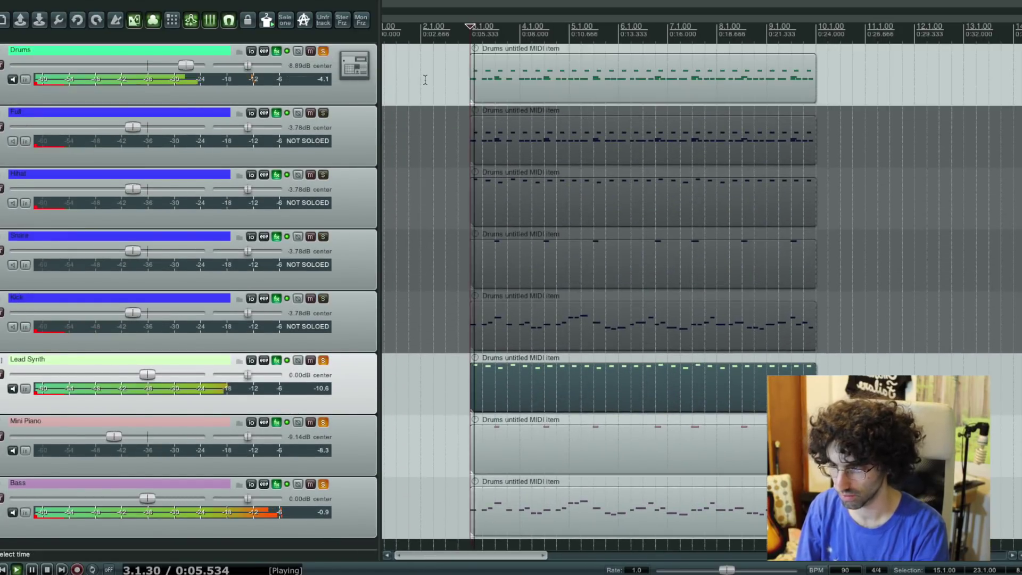
scroll(425, 80, down, 1)
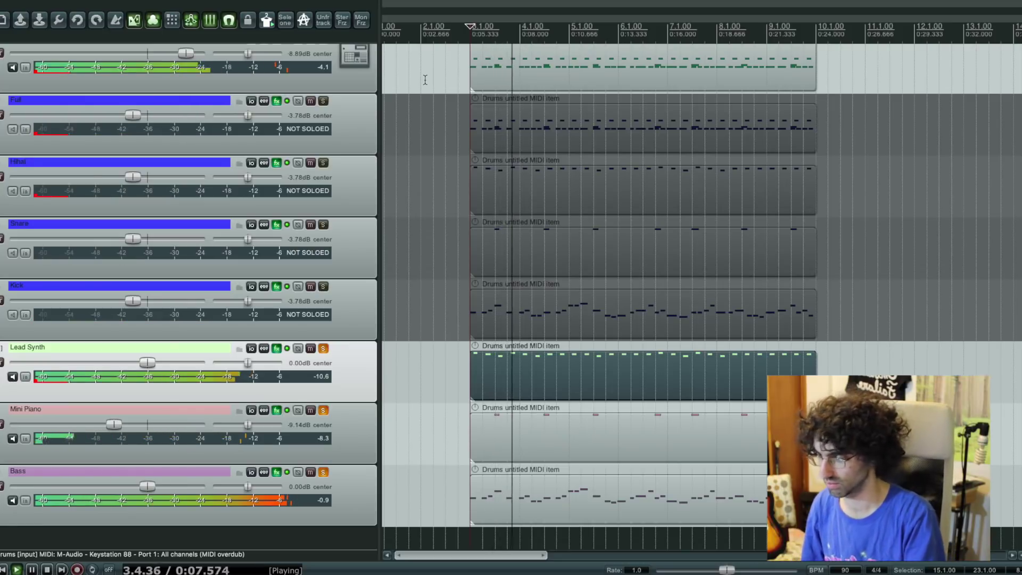
drag(114, 424, 105, 429)
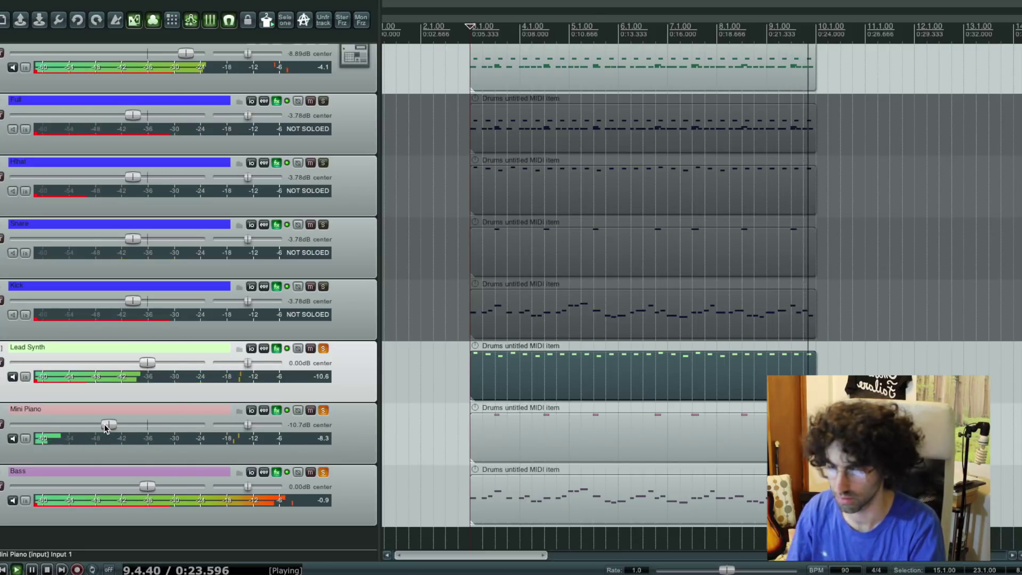
key(space)
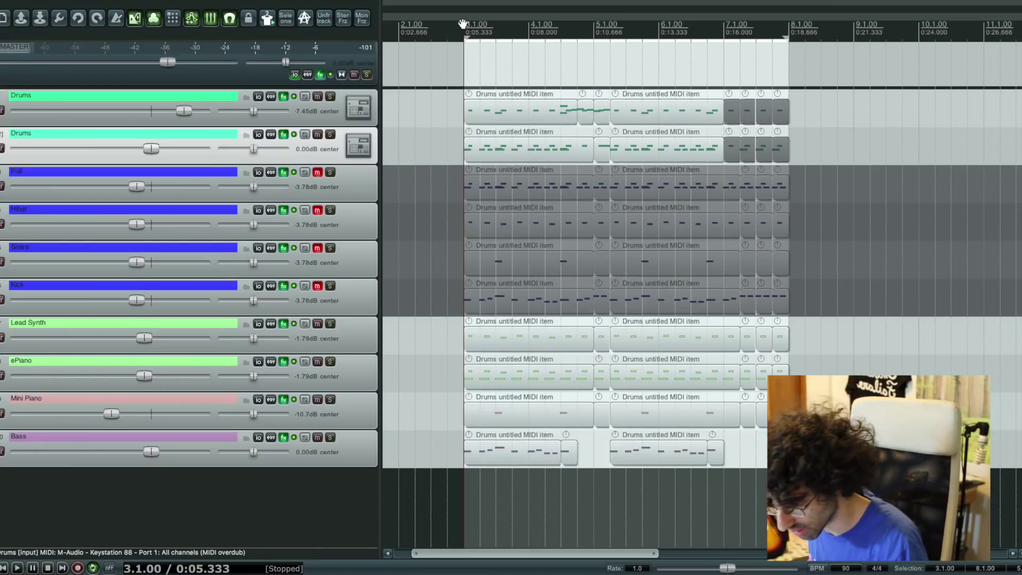
- Play the expanded arrangement from bar 3, and select the first MIDI item on the Bass track
key(space)
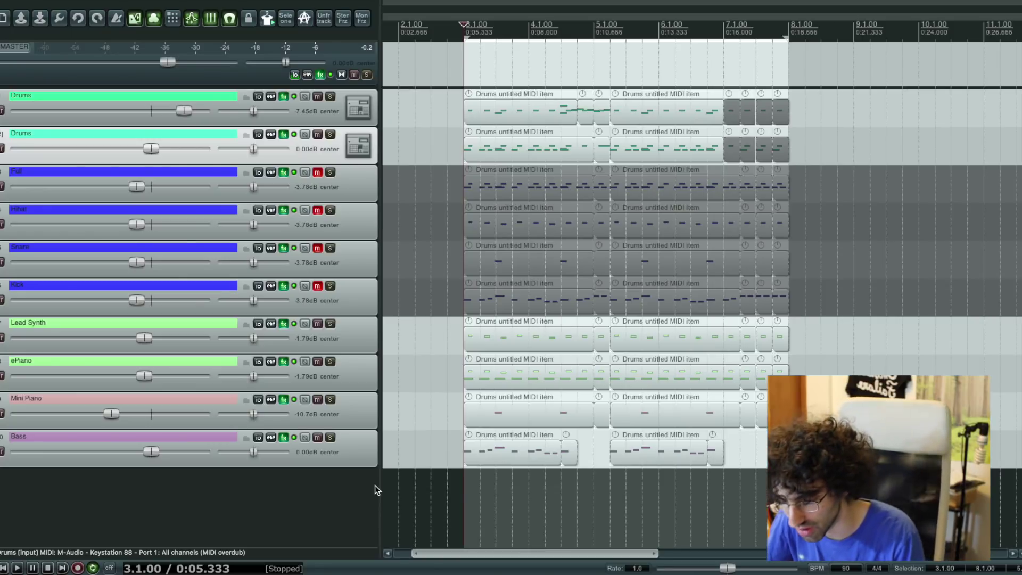
click(290, 464)
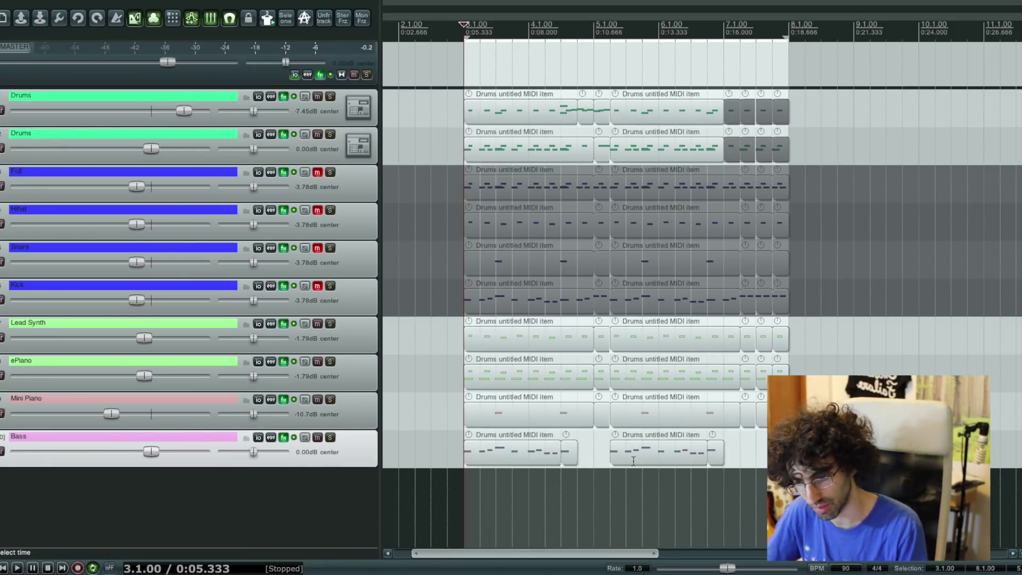
click(482, 455)
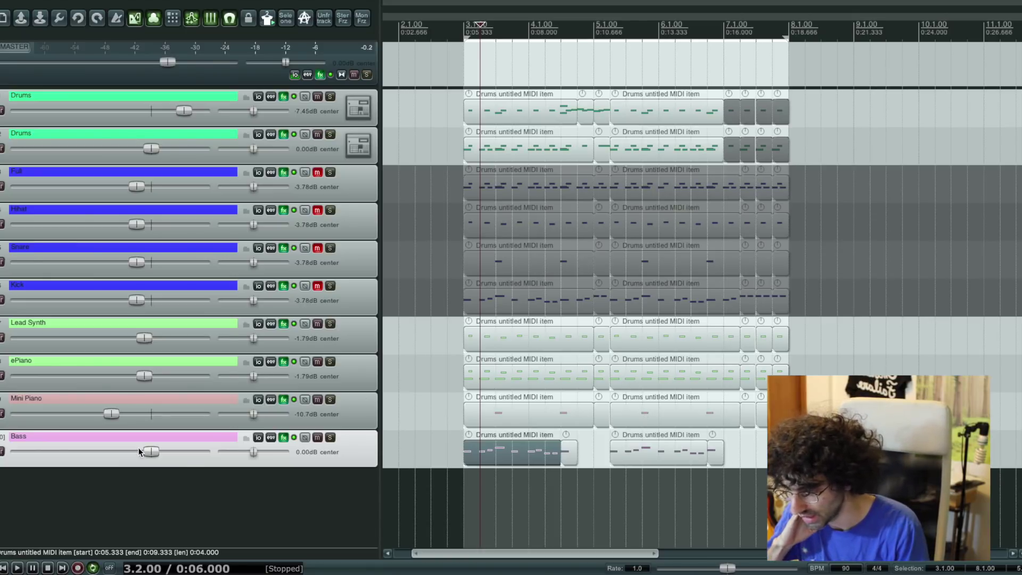
- Select the Mini Piano's first MIDI item, solo its track and play it from beat 3.3
click(178, 410)
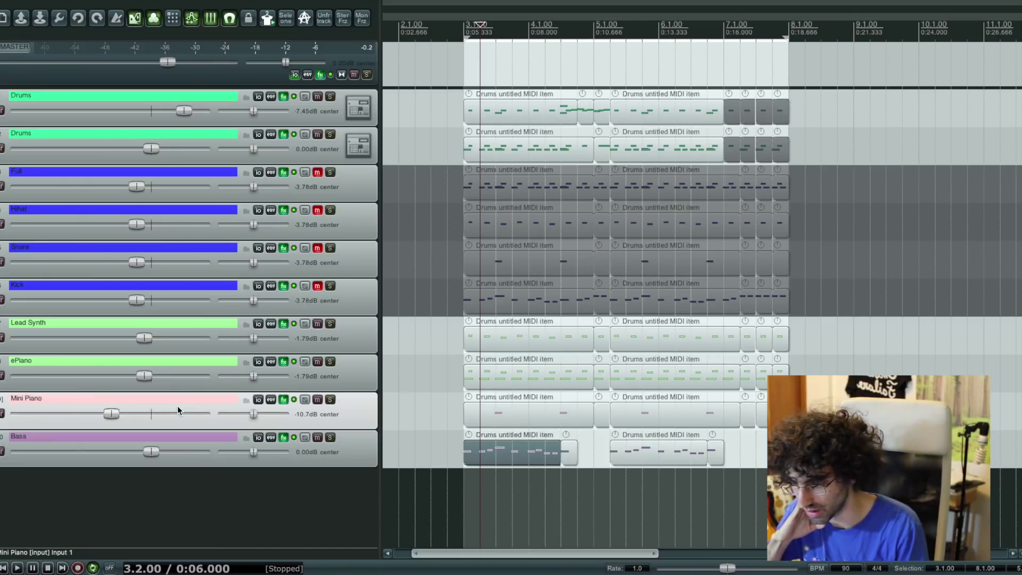
click(510, 416)
click(492, 415)
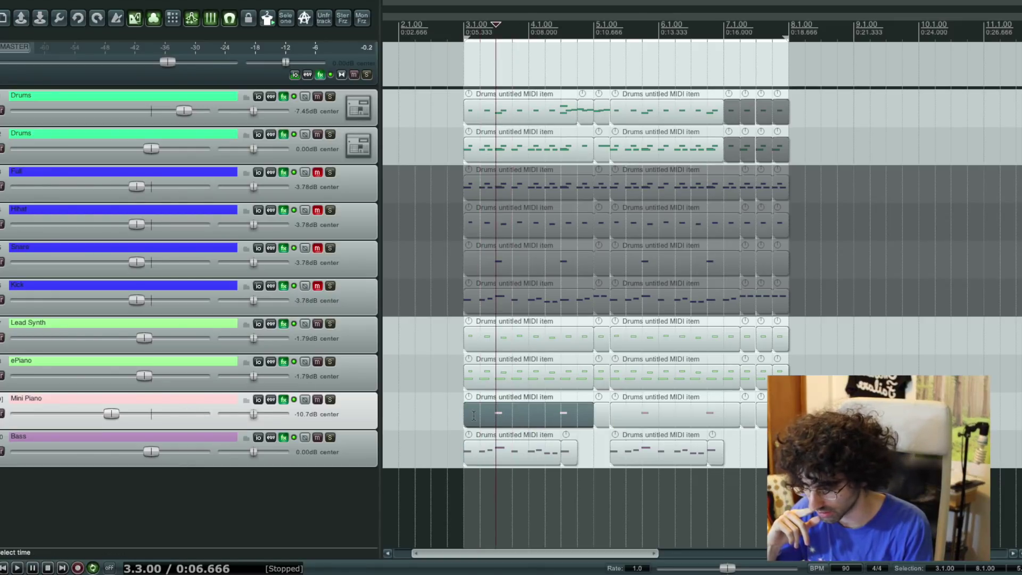
click(330, 399)
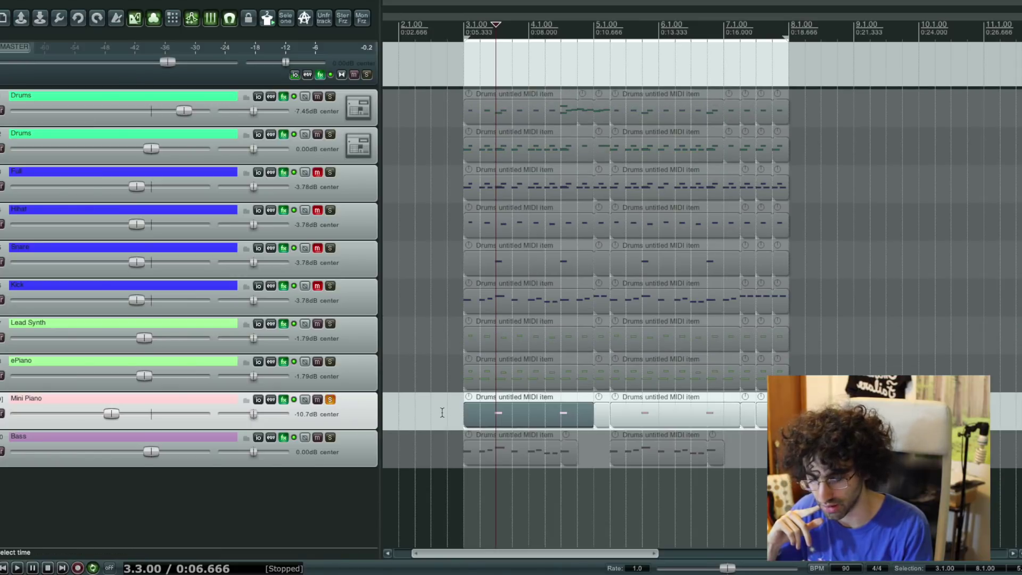
key(space)
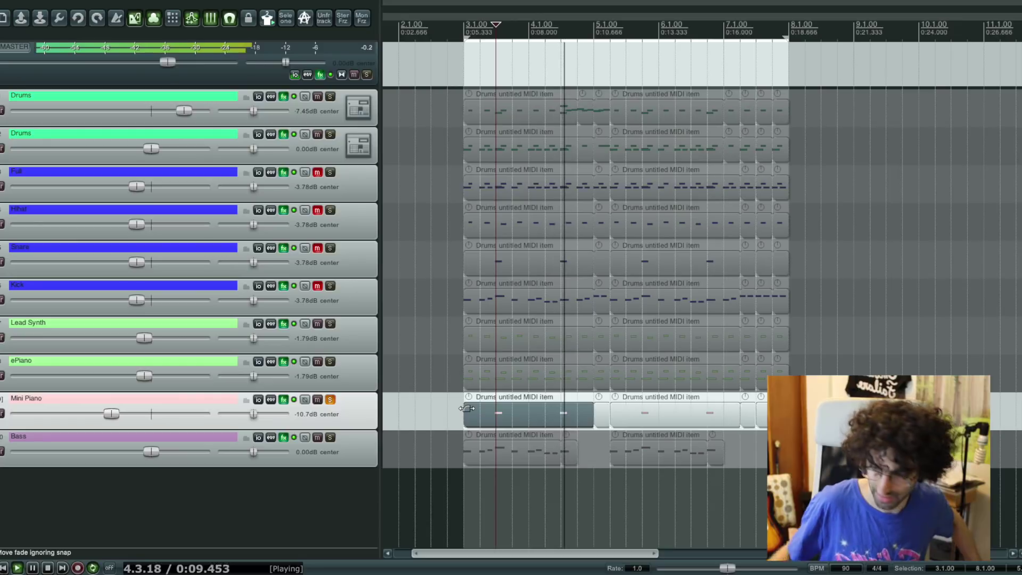
key(space)
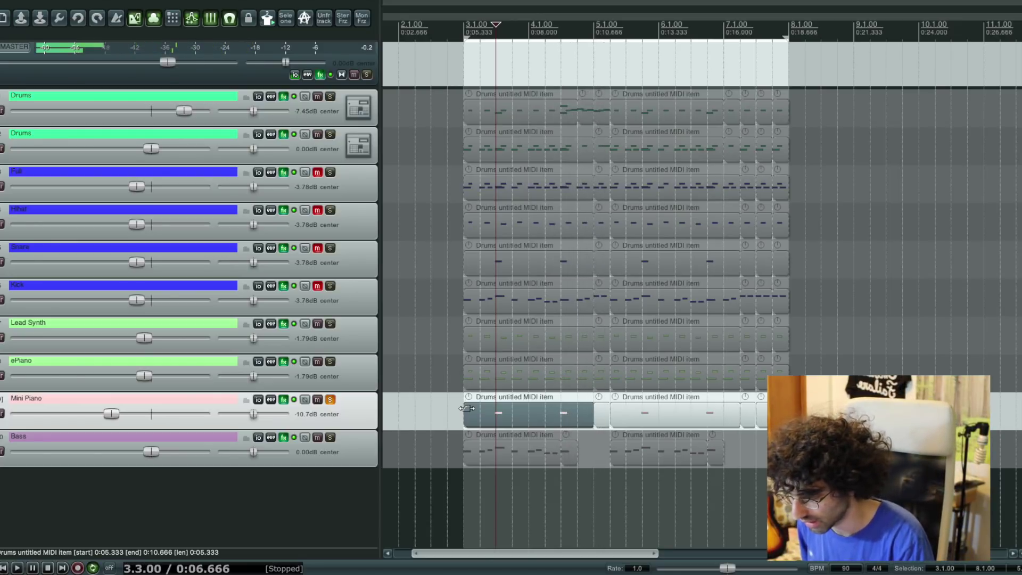
- Replace the Mini Piano solo with a Bass solo and play the edited bass line from bar 3
click(331, 400)
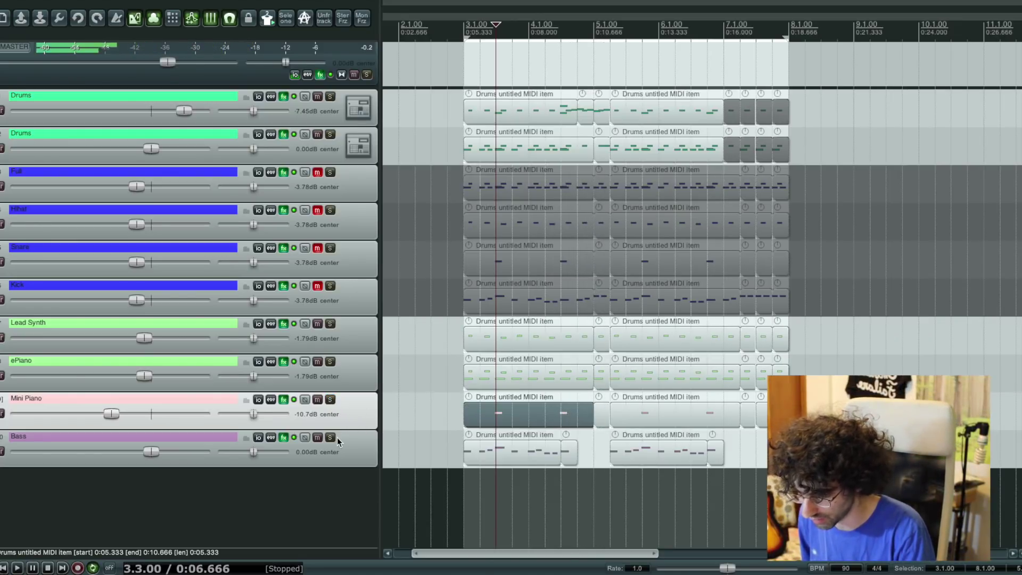
click(330, 437)
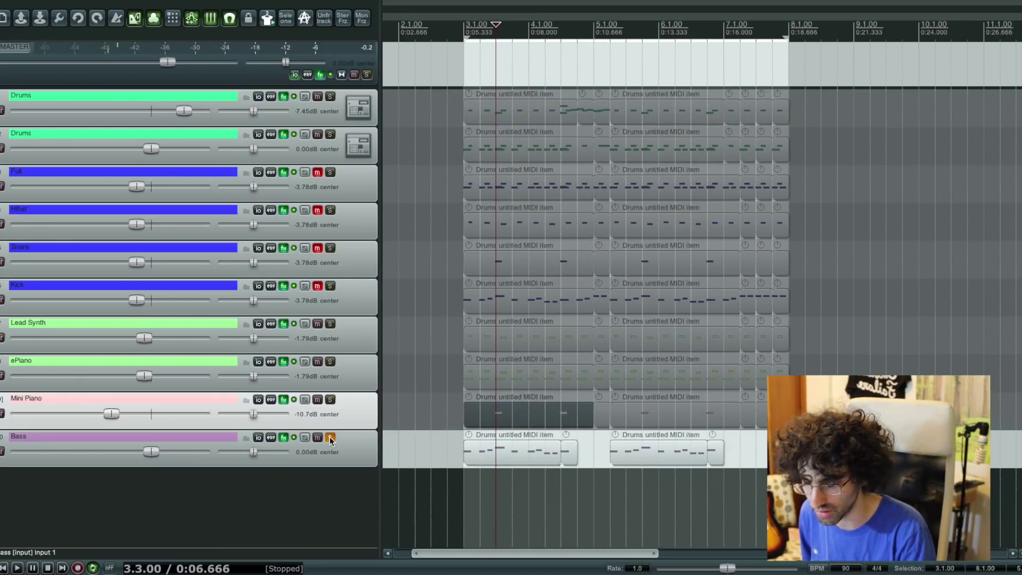
click(460, 450)
key(space)
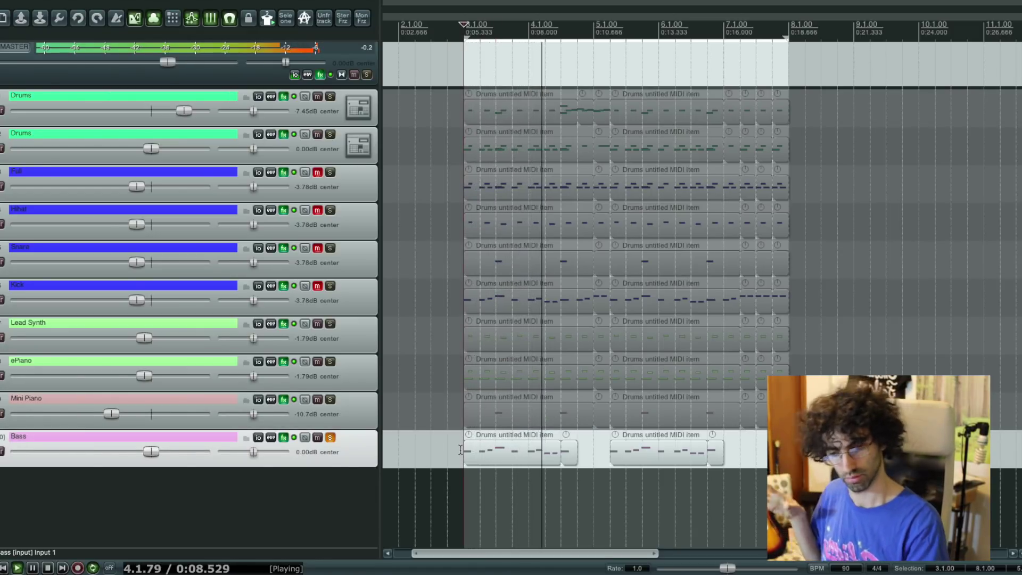
key(space)
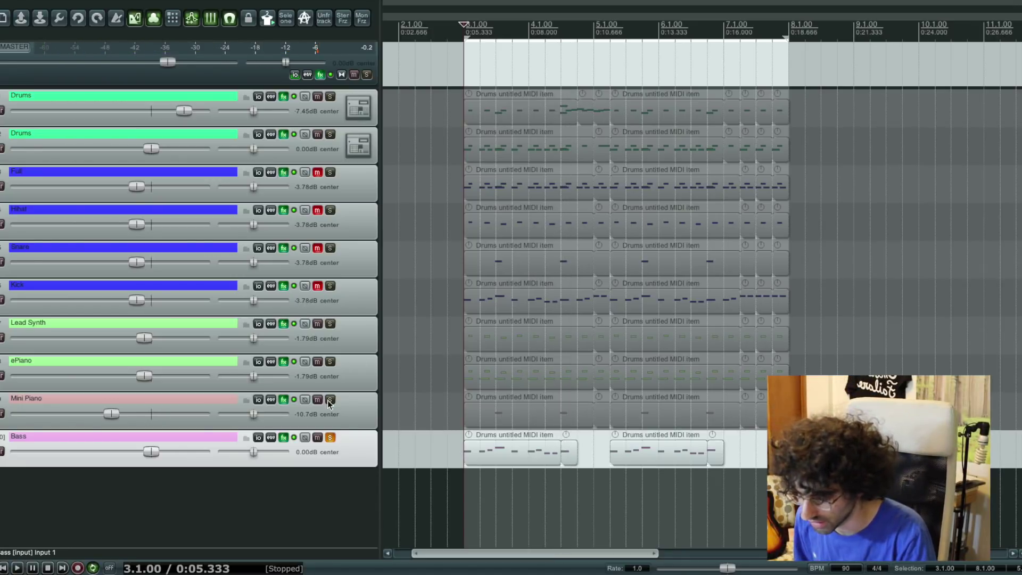
- Clear the Bass solo, solo only the Lead Synth instead, and play its edited part from bar 3
click(330, 438)
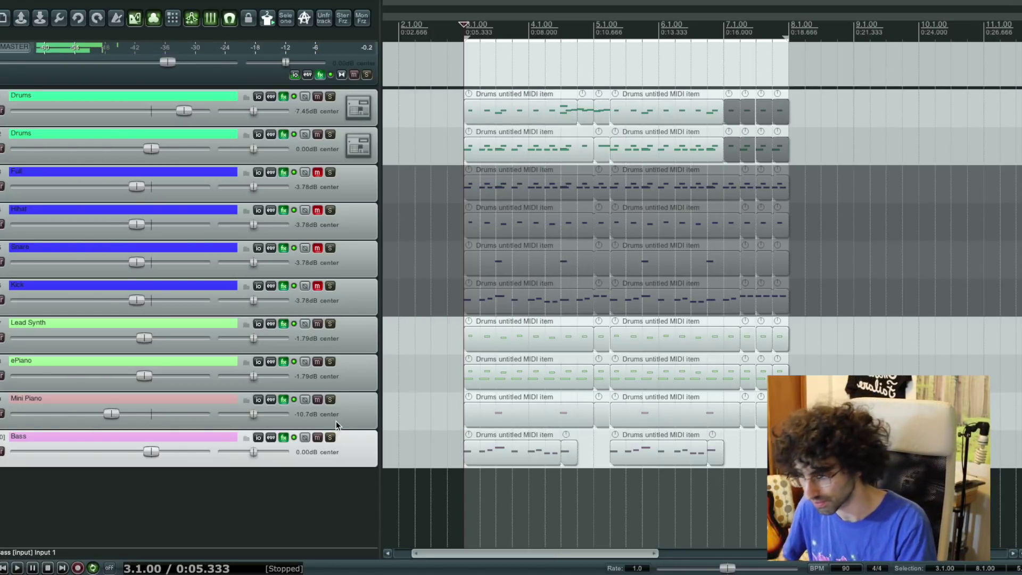
click(330, 362)
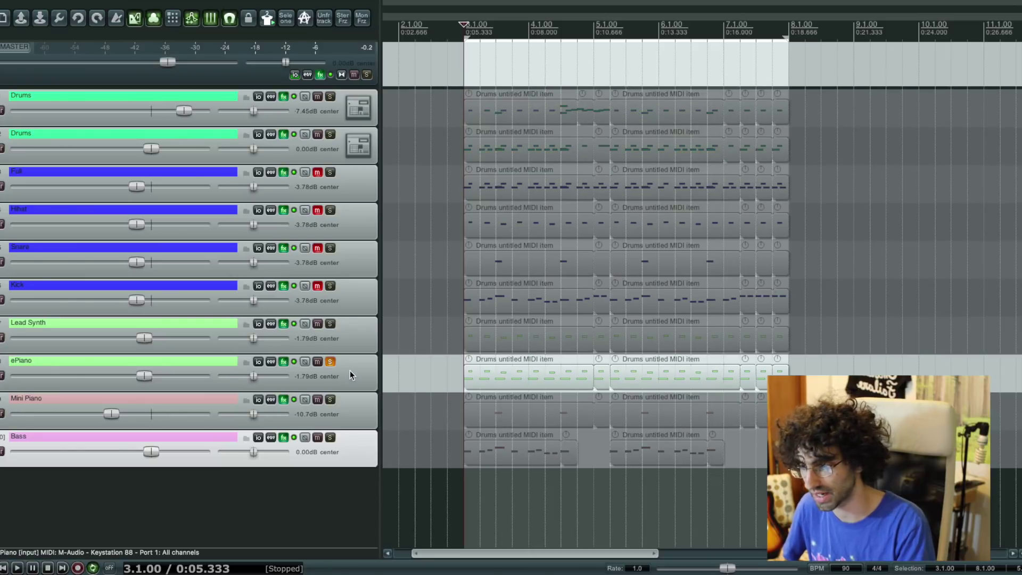
click(330, 324)
click(329, 363)
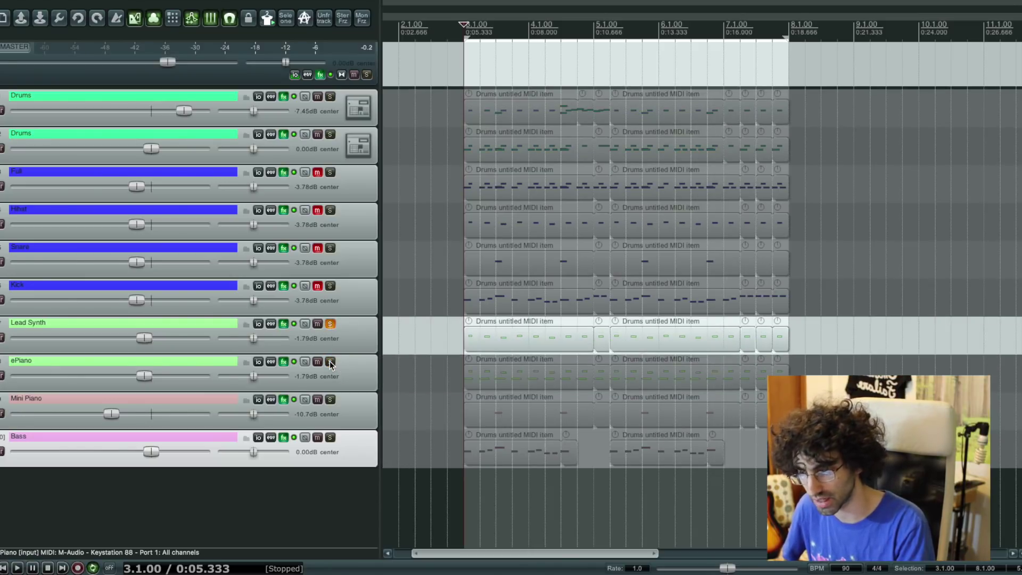
key(space)
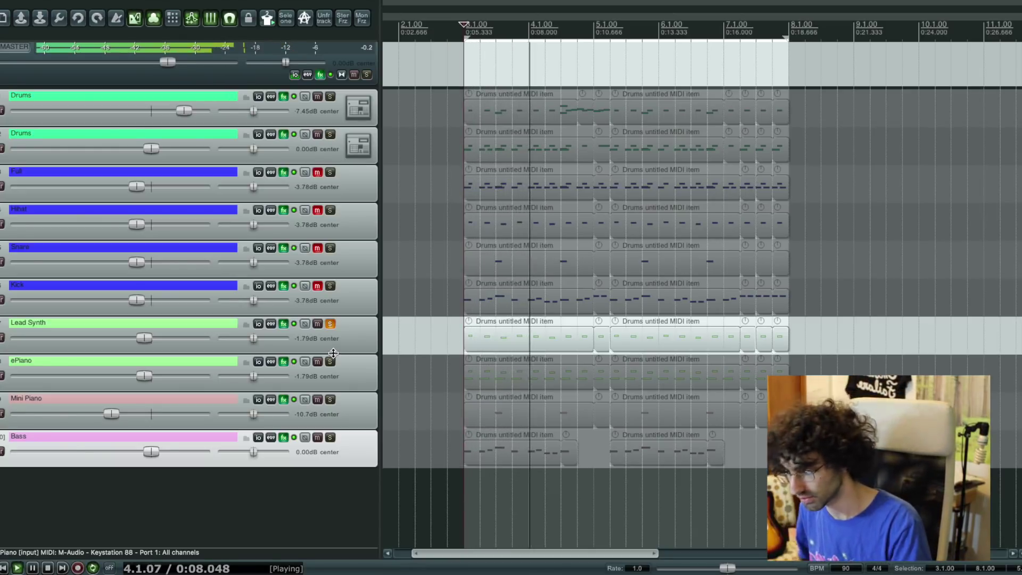
key(space)
- Solo the ePiano track alongside the Lead Synth and play both from bar 3
click(330, 362)
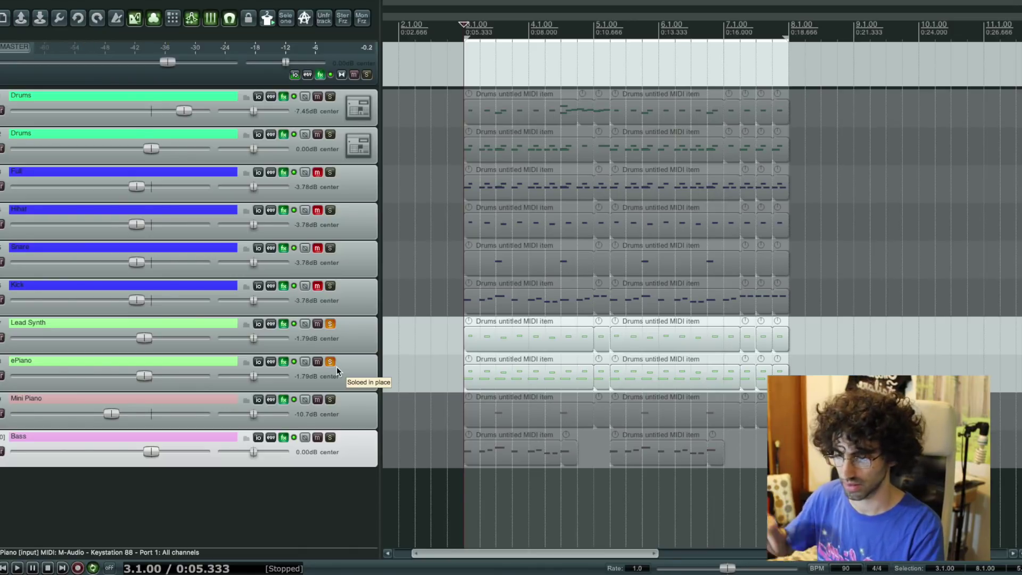
key(space)
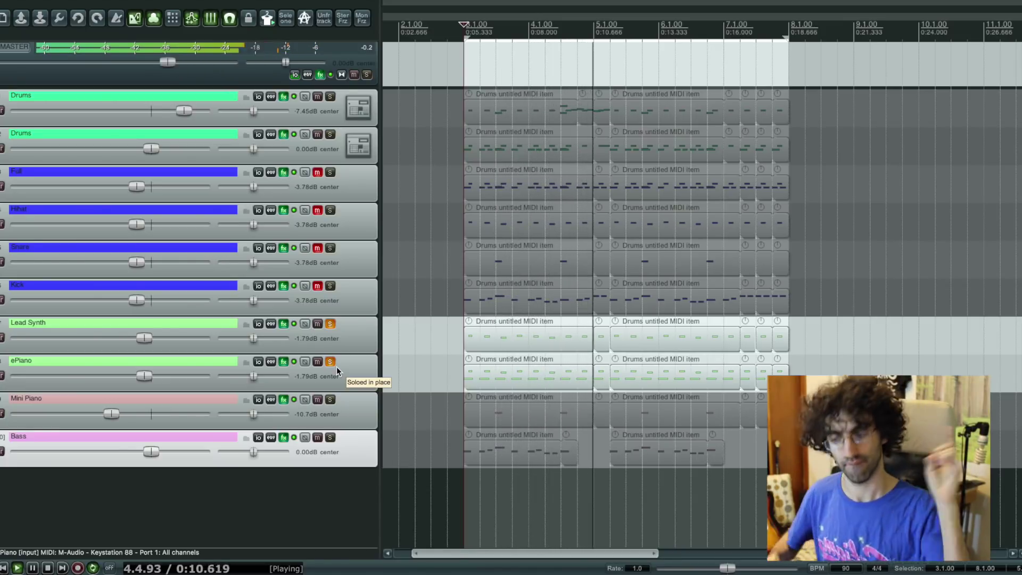
key(space)
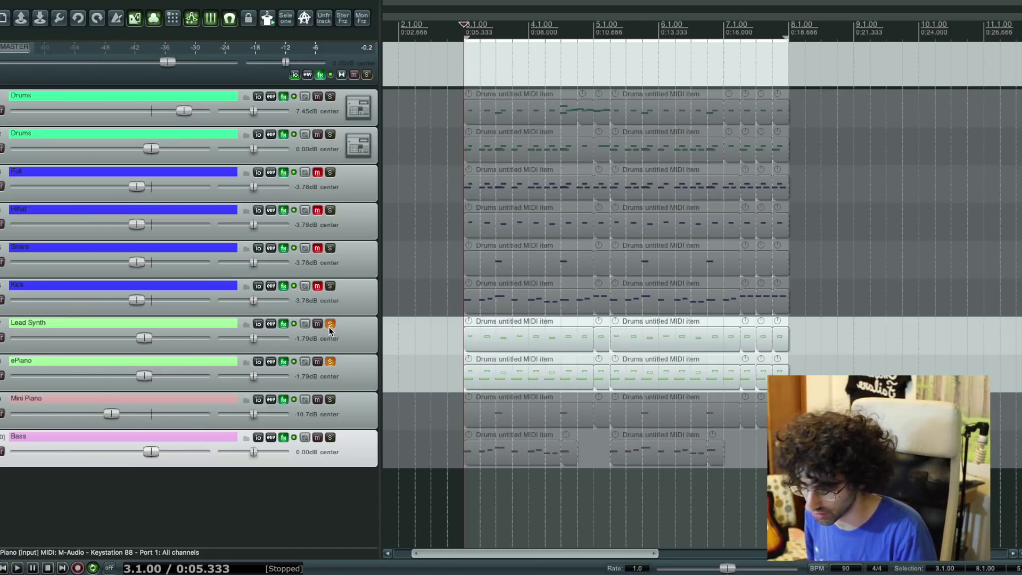
- Clear the Lead Synth and ePiano solos, play from beat 4.3 with the first Drums track soloed, and remove that solo
click(329, 324)
click(330, 362)
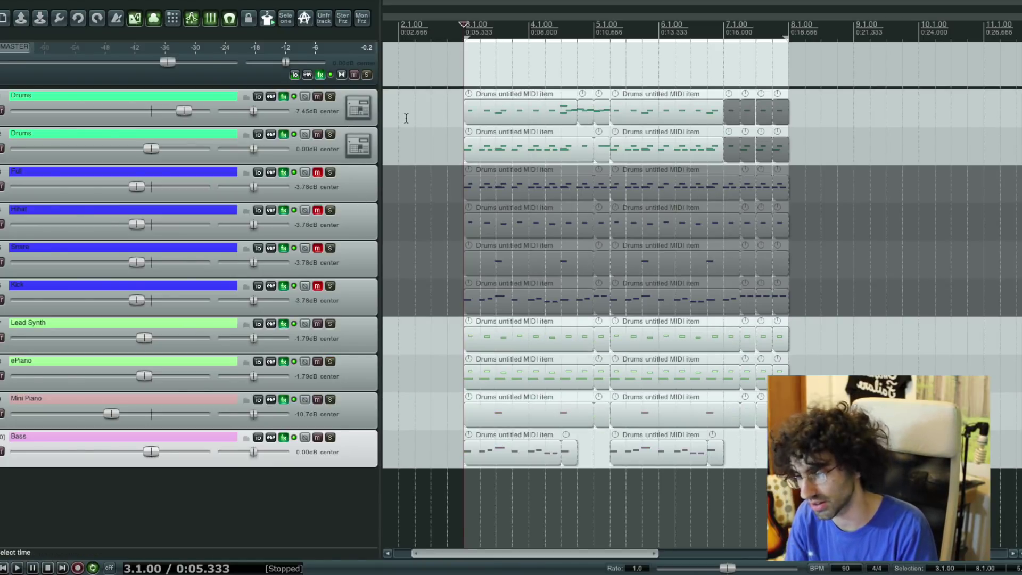
click(560, 34)
key(space)
click(330, 96)
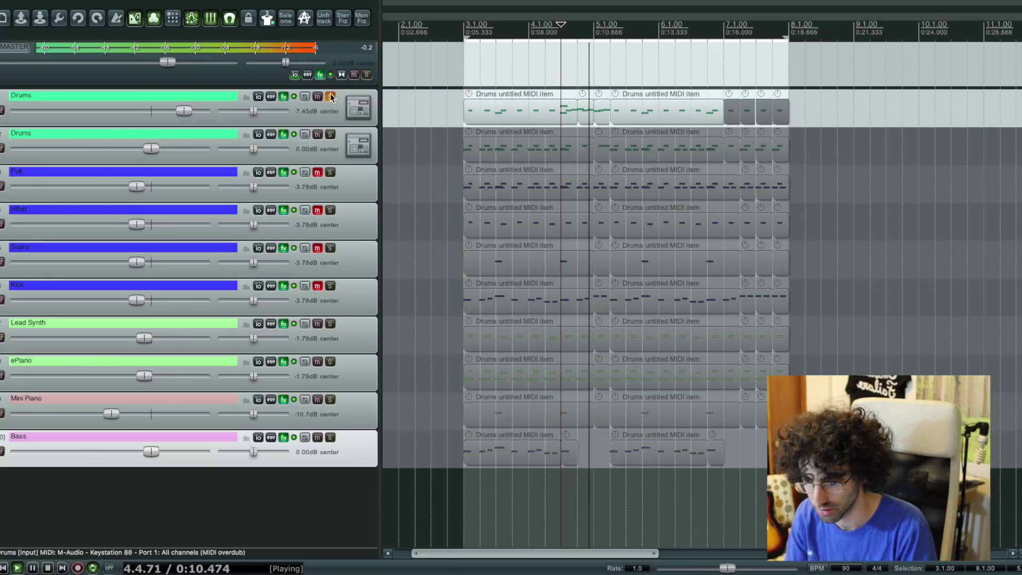
key(space)
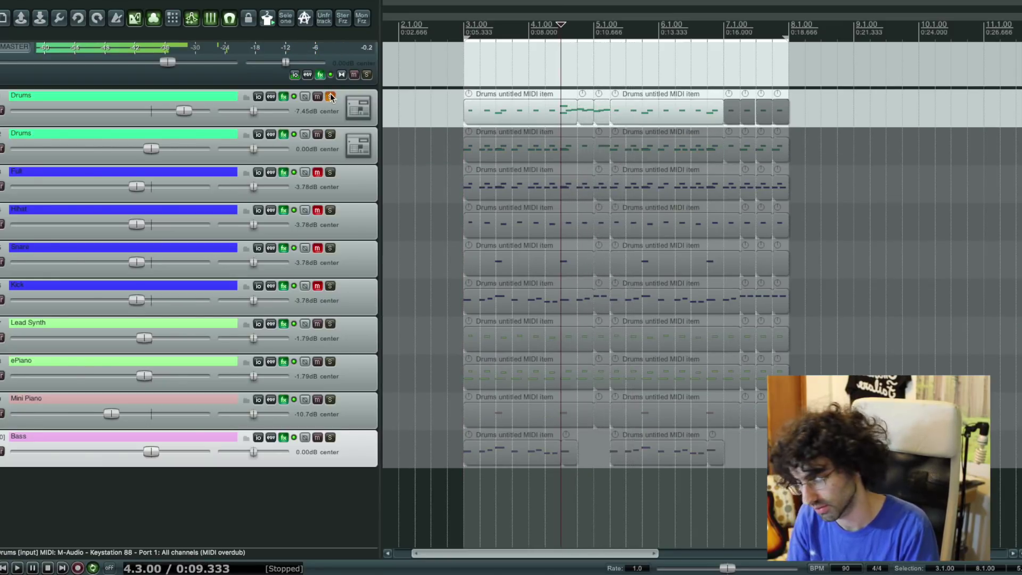
click(330, 96)
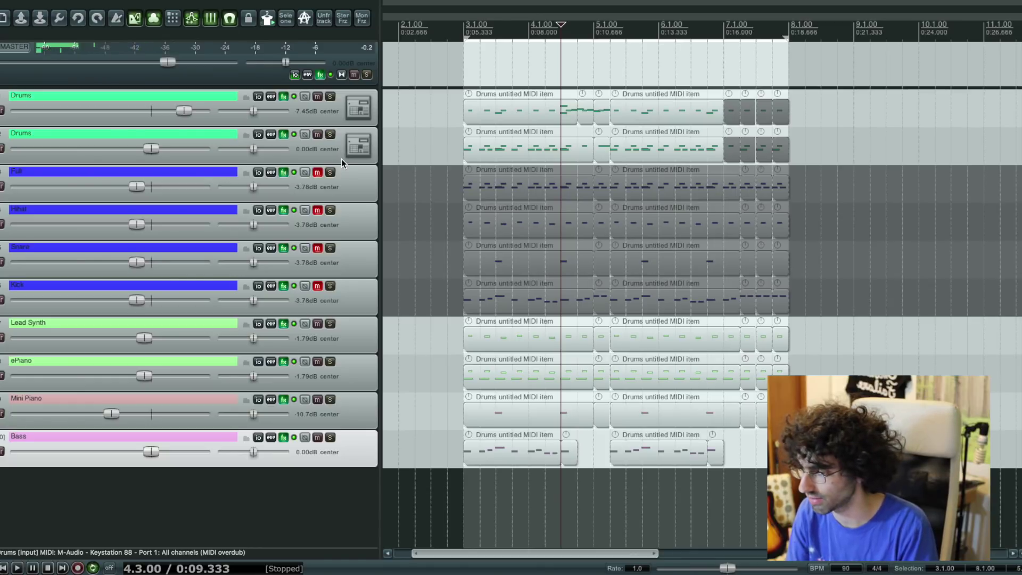
- Select the second Drums track, solo the first Drums track again and replay its fill from beat 4.3
click(208, 142)
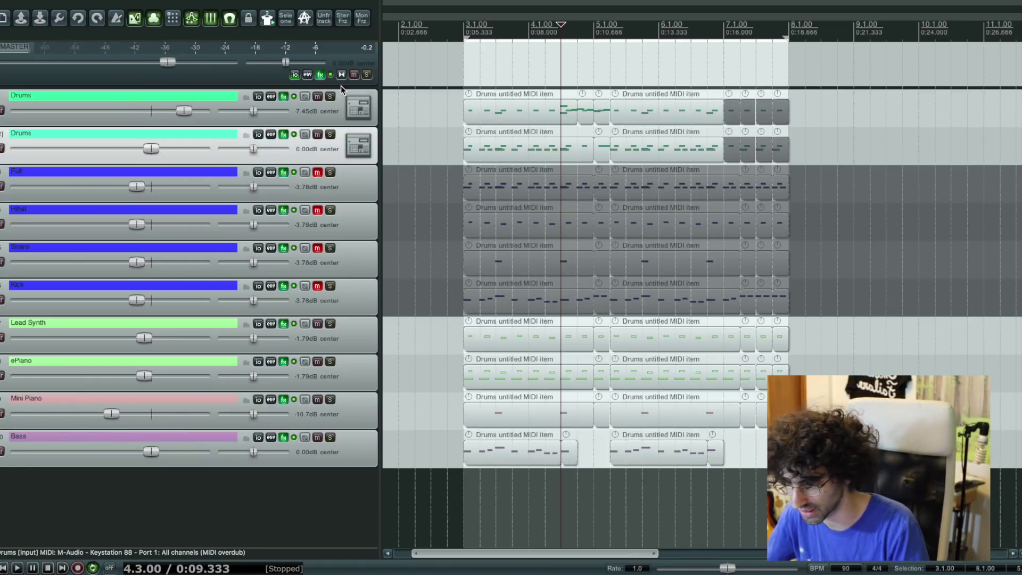
click(331, 97)
key(space)
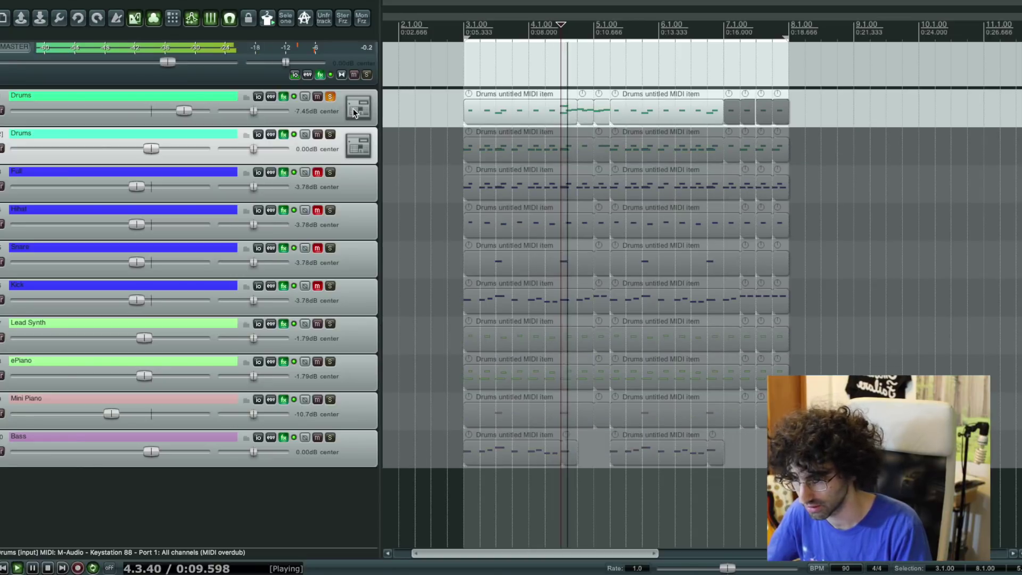
key(space)
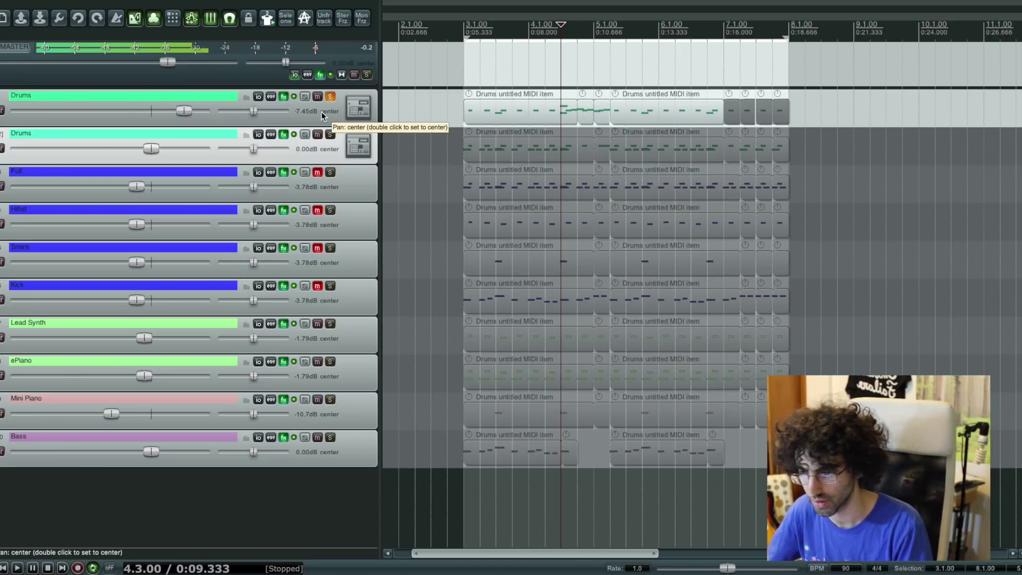
- Replace the first Drums track's solo with the second Drums track's and play that part from bar 3
click(330, 97)
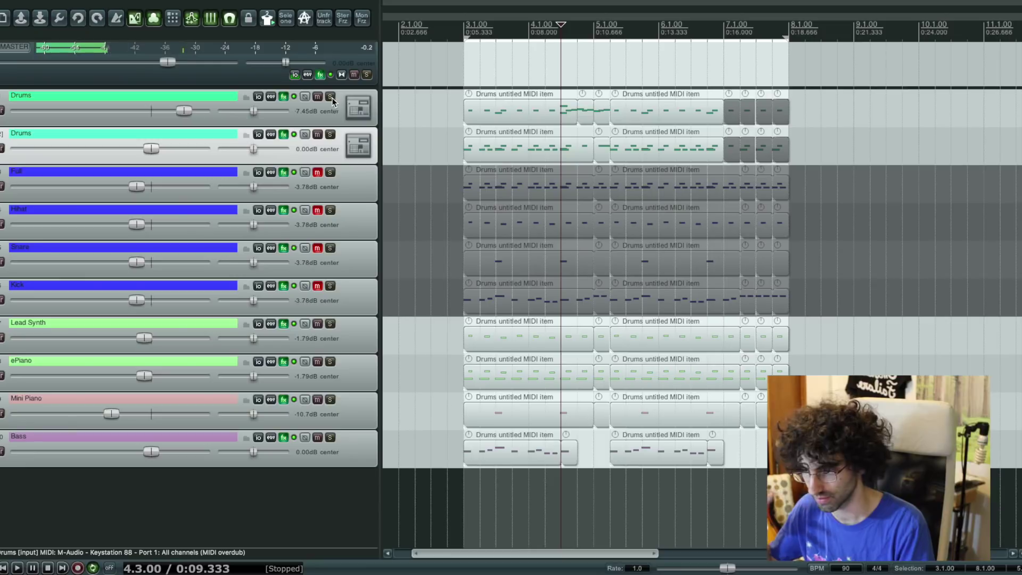
click(330, 135)
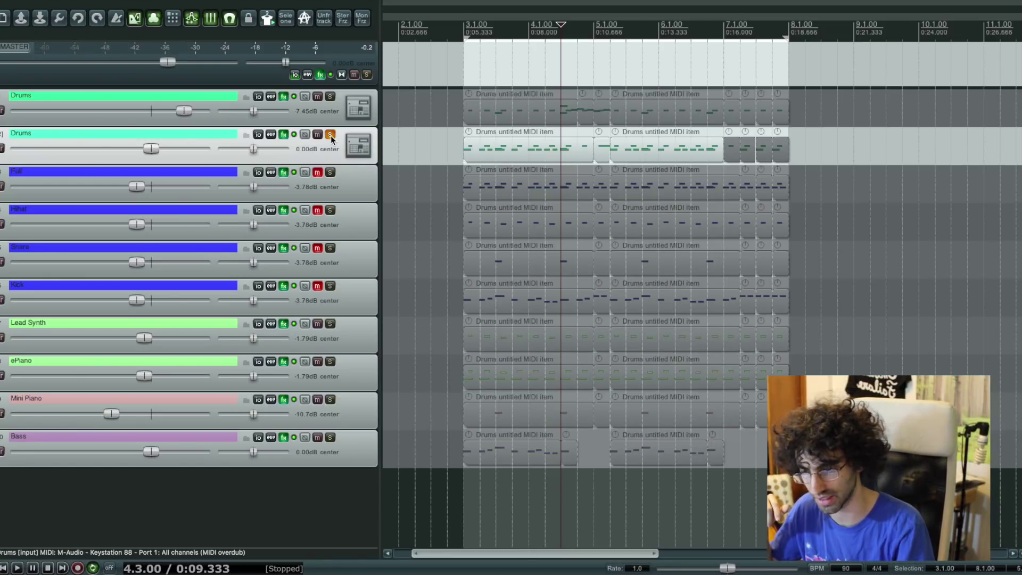
click(462, 27)
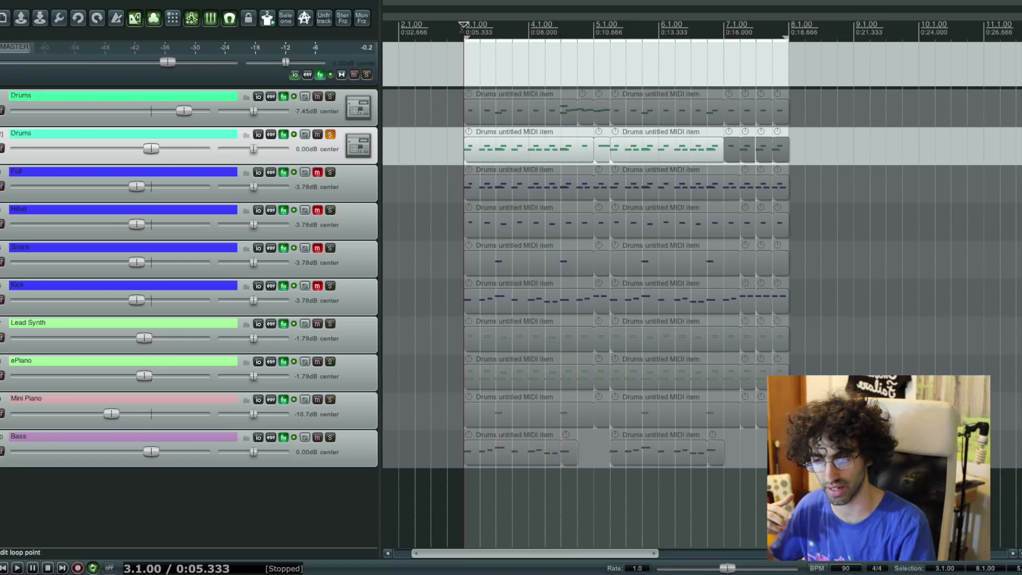
key(space)
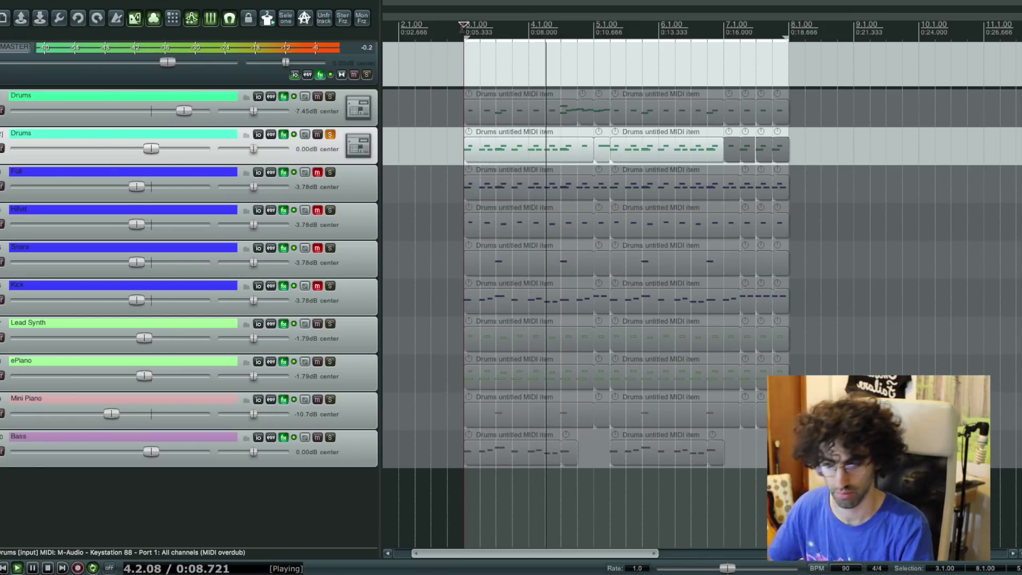
key(space)
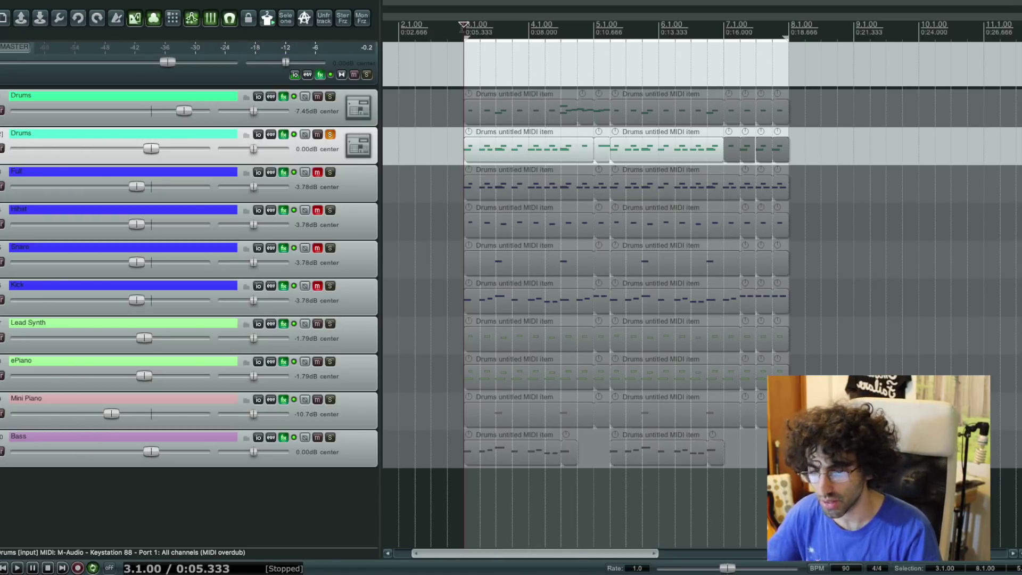